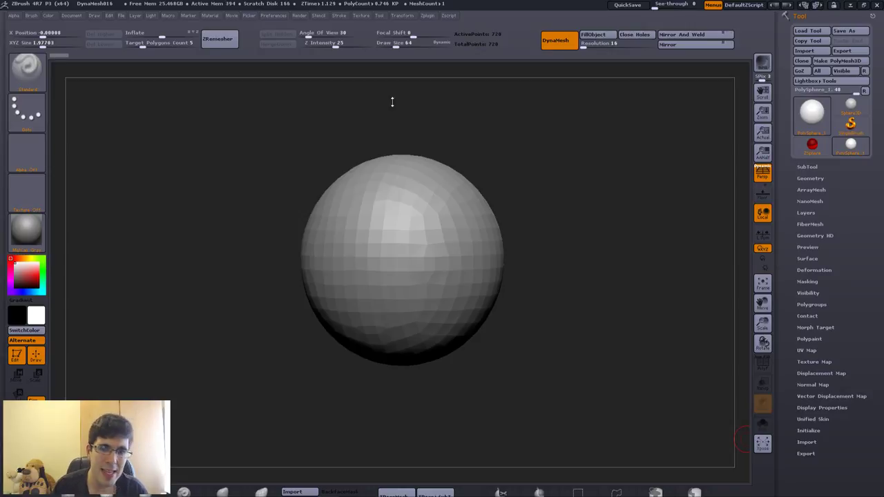
Frame the polysphere, then append a ZSphere as a second subtool and make it active
drag(490, 146, 481, 164)
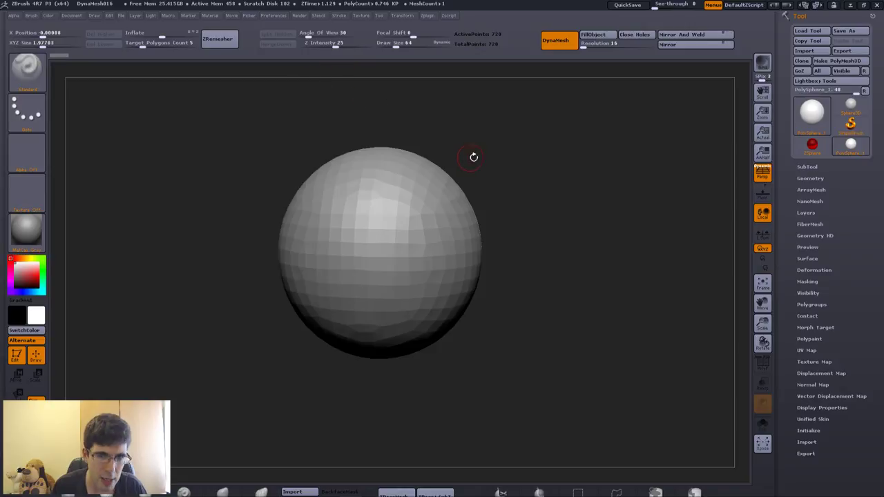
alt+drag(474, 157, 502, 176)
alt+drag(445, 244, 438, 200)
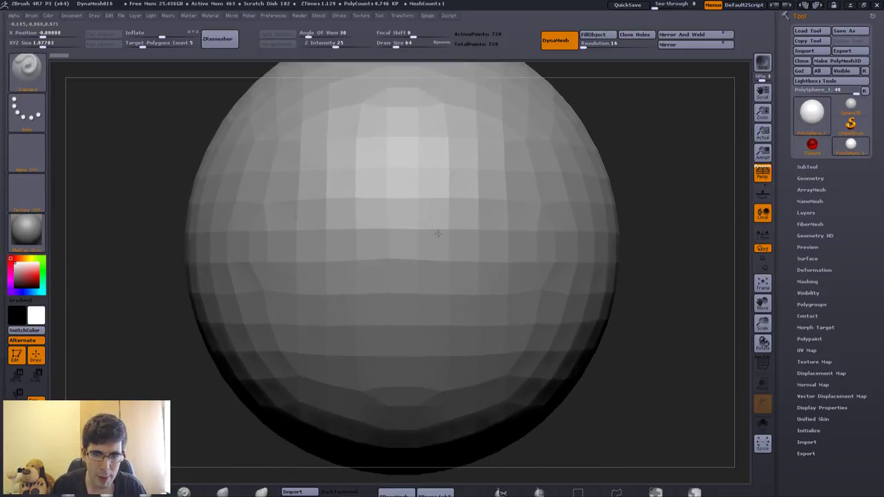
mouse_move(433, 275)
alt+mouse_down()
mouse_move(426, 229)
mouse_move(410, 205)
mouse_move(422, 183)
alt+mouse_up()
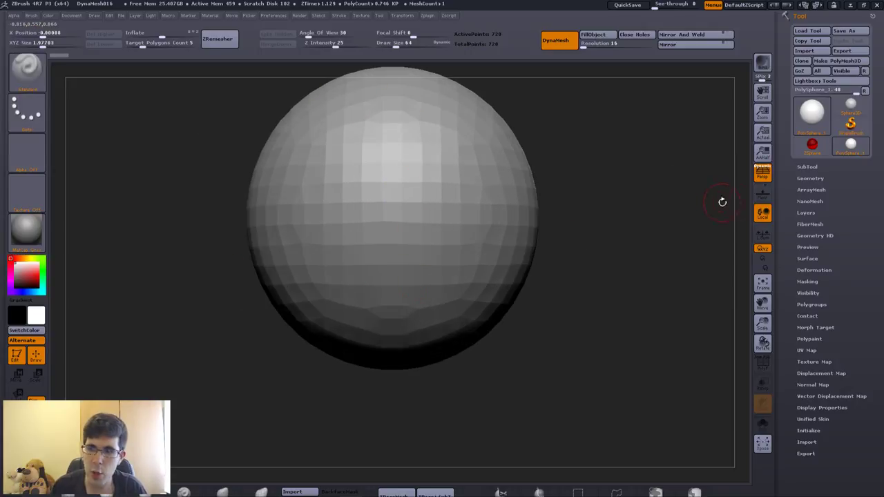
click(809, 166)
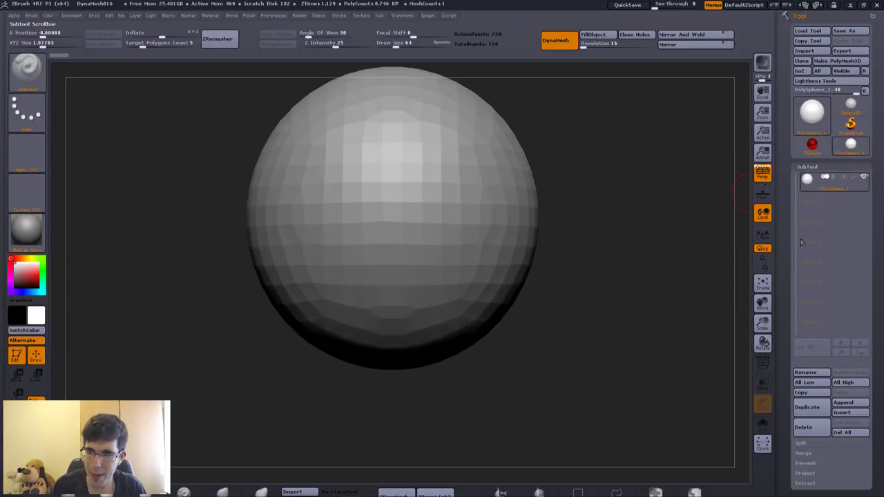
click(847, 404)
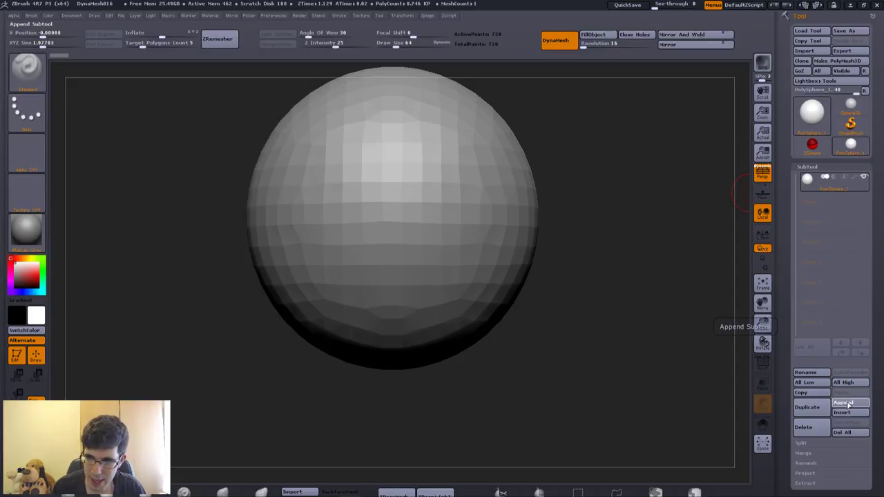
click(847, 403)
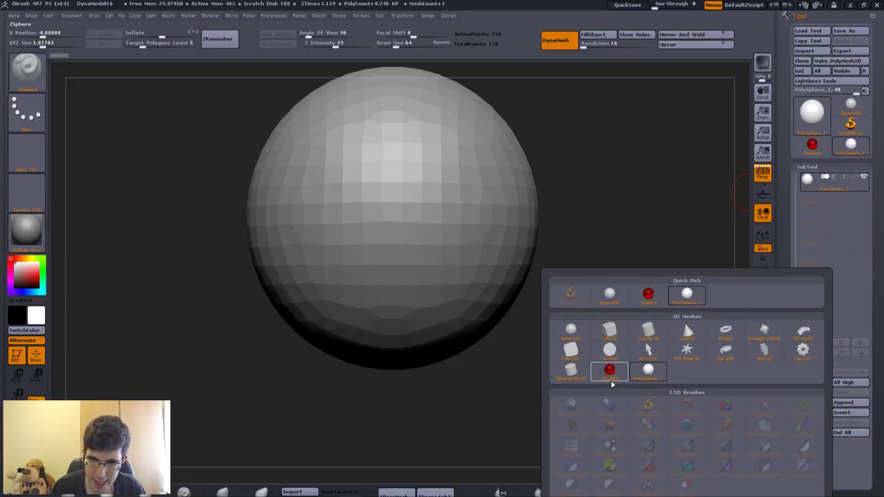
click(611, 374)
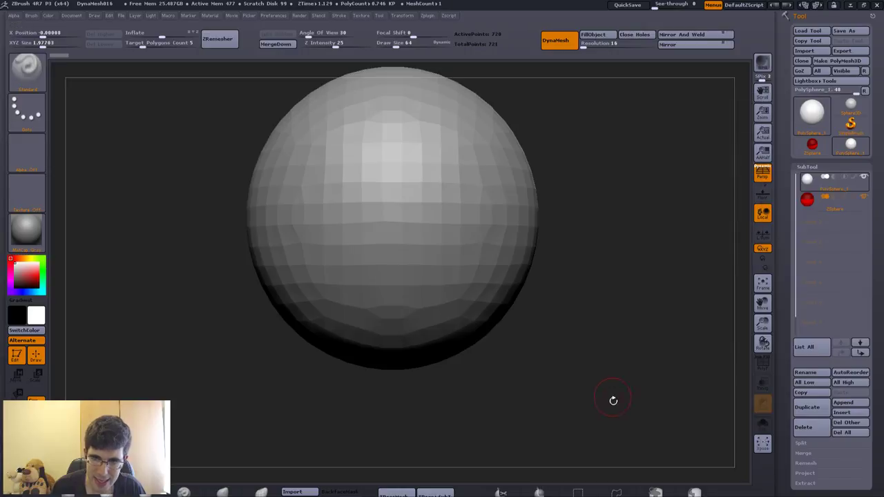
click(808, 200)
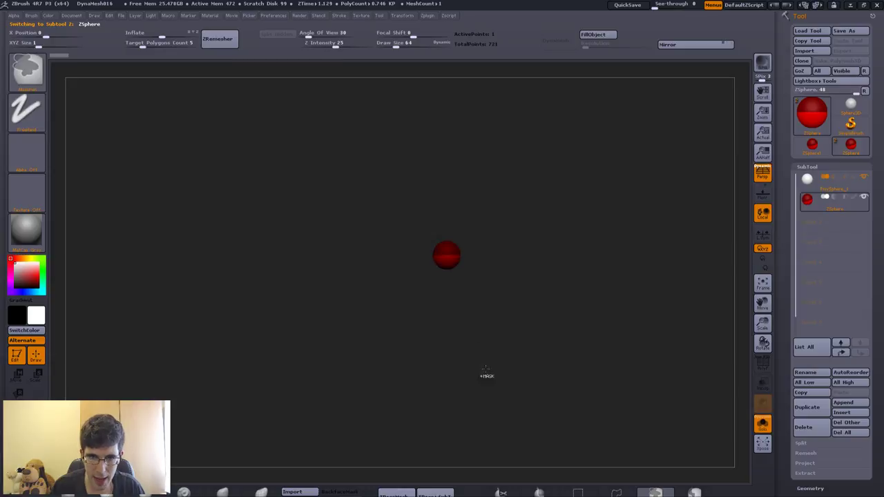
Ghost the polysphere with Transp, reframe the view, then hide the PolySphere subtool
key(ctrl+shift+t)
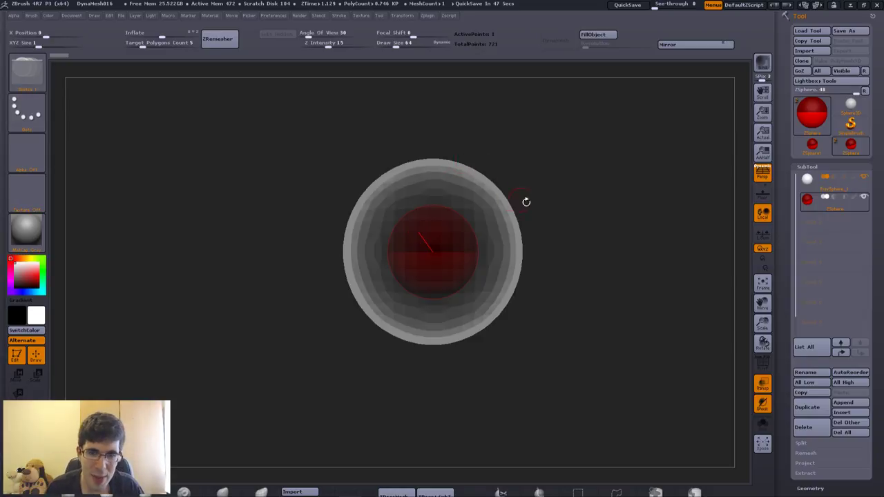
drag(525, 201, 454, 261)
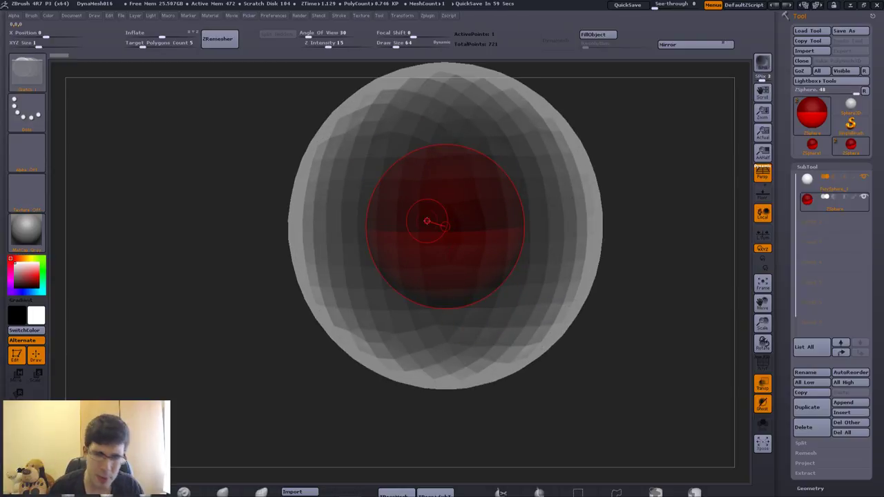
mouse_move(535, 219)
alt+mouse_down()
mouse_move(436, 297)
mouse_move(486, 243)
mouse_move(432, 294)
alt+mouse_up()
click(865, 179)
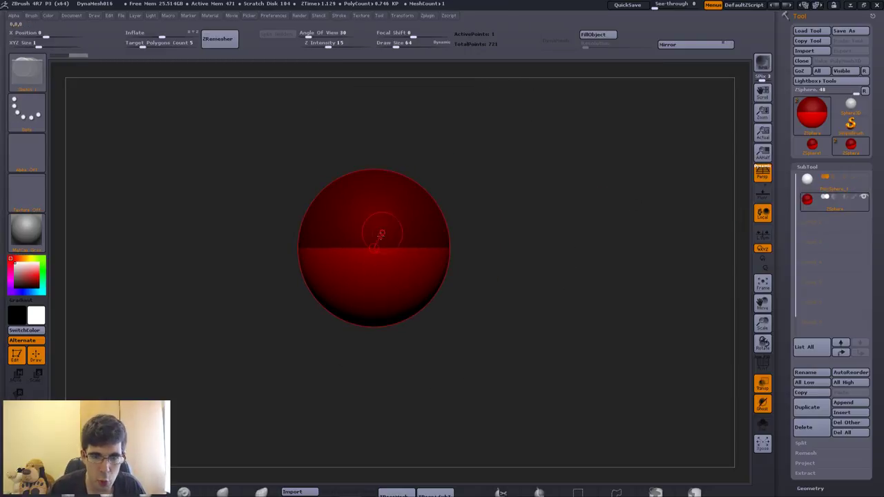
mouse_move(380, 235)
alt+mouse_down()
mouse_move(428, 252)
mouse_move(457, 197)
alt+mouse_up()
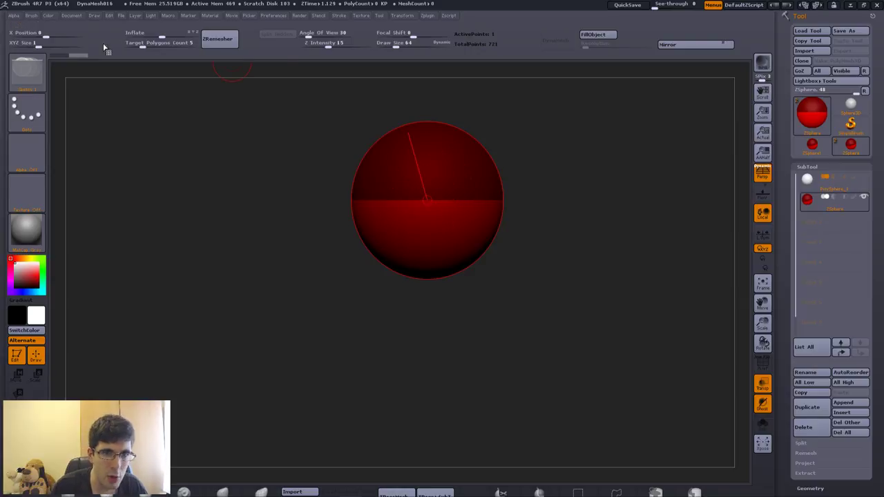
Enable X-axis symmetry from the Transform menu
click(407, 15)
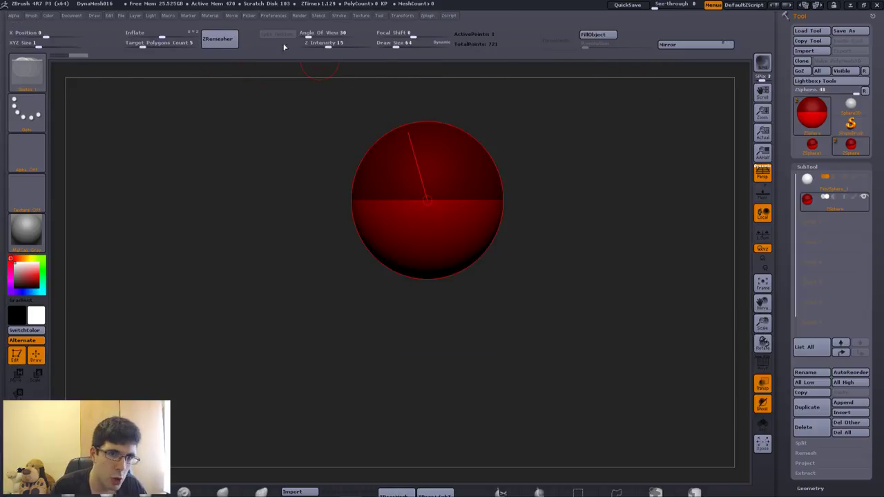
click(406, 19)
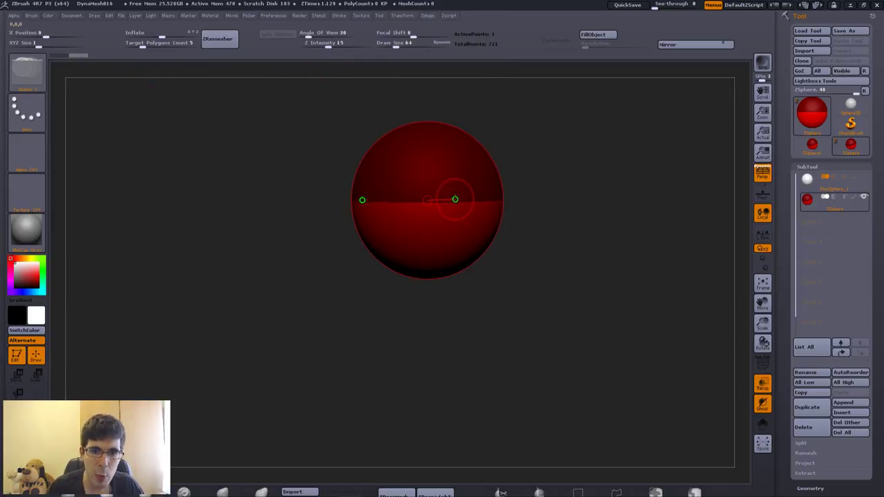
In a front view, draw mirrored shoulder ZSpheres and move them up and outward
mouse_move(454, 197)
mouse_down()
mouse_move(430, 219)
mouse_move(457, 180)
mouse_up()
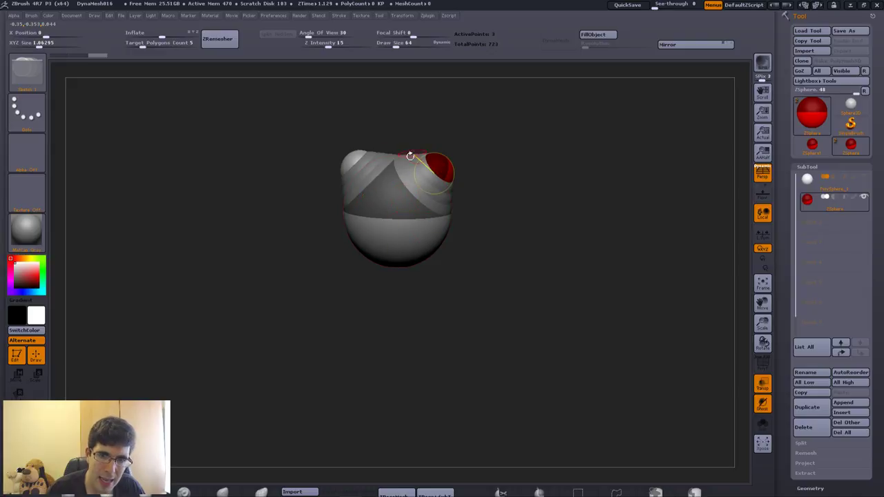
shift+drag(465, 166, 484, 145)
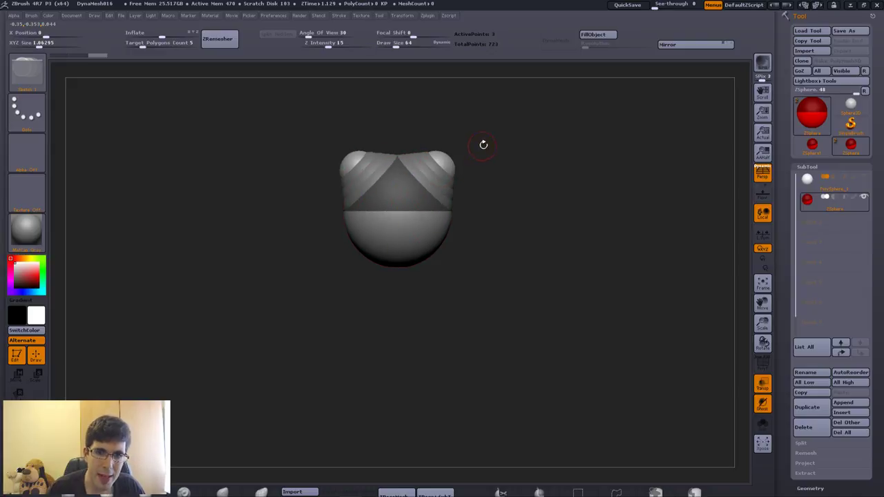
click(402, 15)
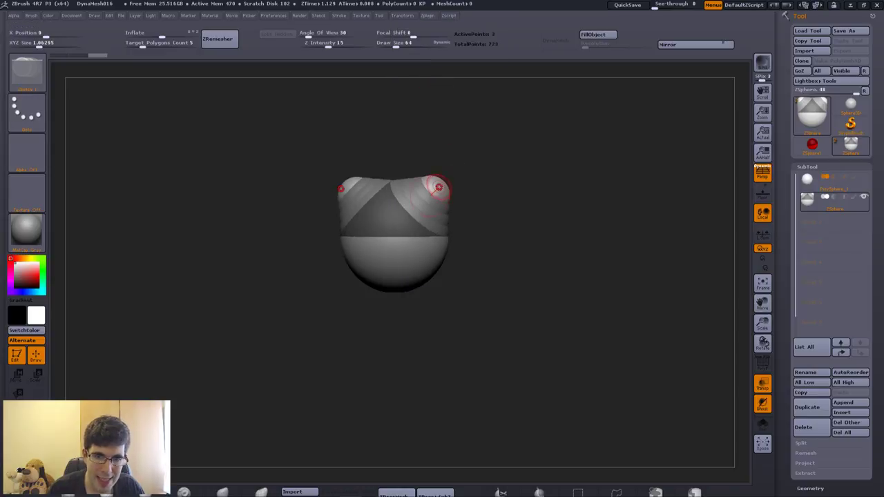
drag(455, 181, 434, 193)
key(w)
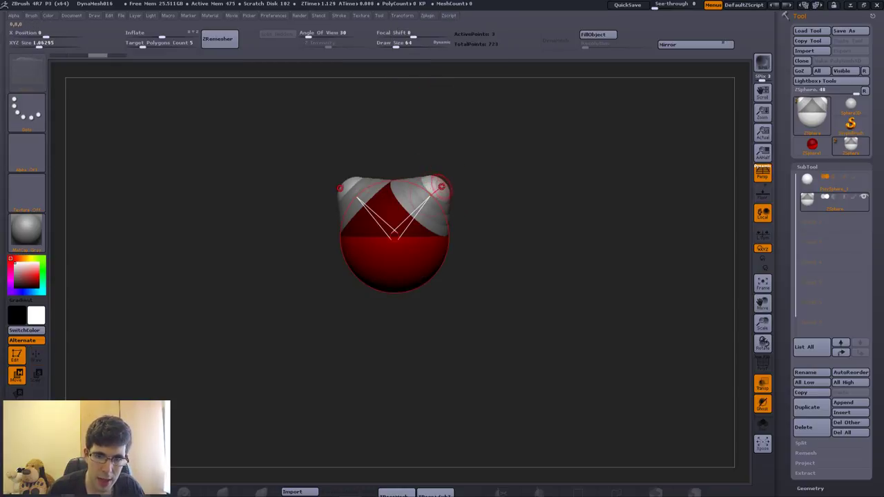
mouse_move(449, 180)
mouse_down()
mouse_move(446, 210)
mouse_move(528, 189)
mouse_move(422, 143)
mouse_move(482, 206)
mouse_move(461, 151)
mouse_move(467, 173)
mouse_move(453, 178)
mouse_up()
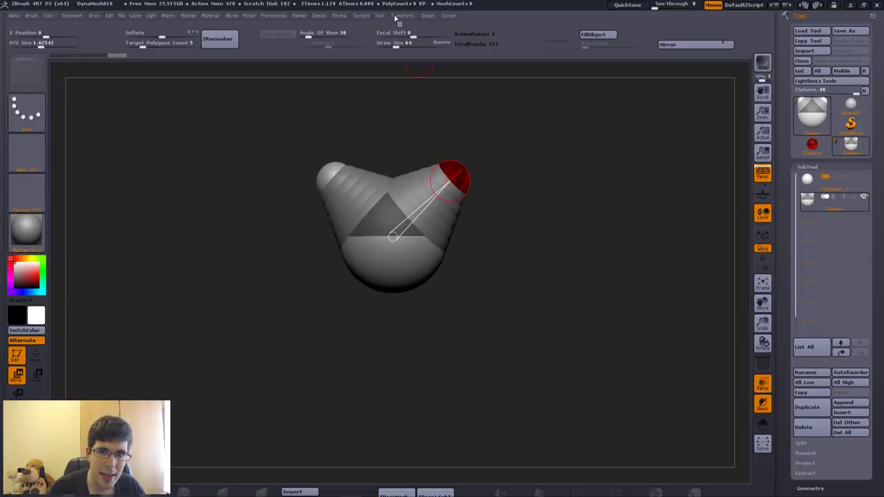
Enlarge the shoulder ZSpheres in Scale mode and orbit to check them
click(427, 15)
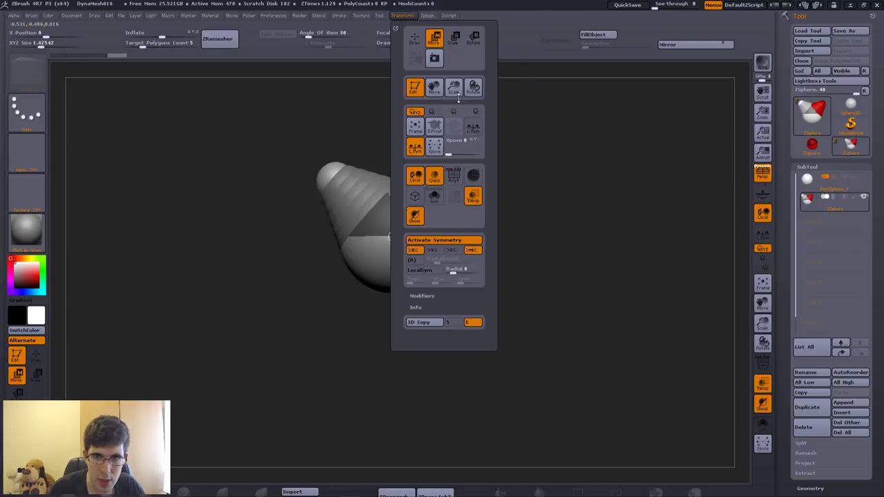
key(e)
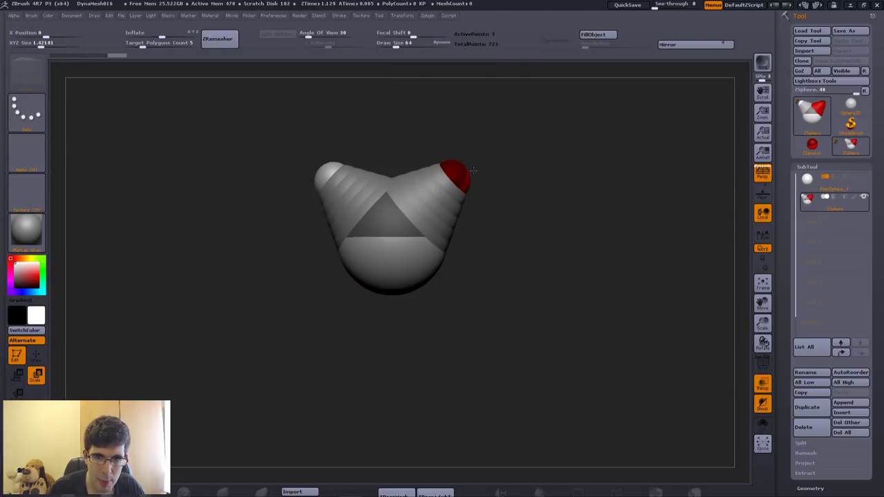
mouse_move(459, 182)
mouse_down()
mouse_move(482, 230)
mouse_move(452, 200)
mouse_up()
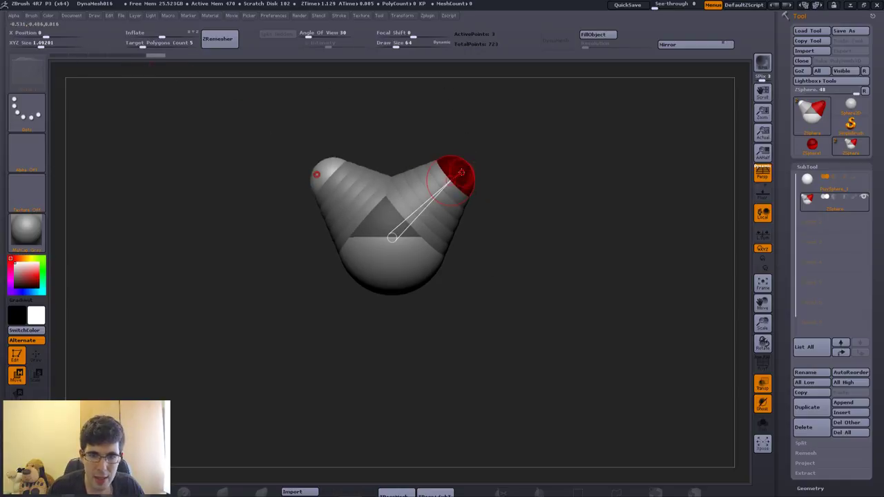
mouse_move(525, 125)
mouse_down()
mouse_move(493, 76)
mouse_move(456, 124)
mouse_move(353, 185)
mouse_move(445, 167)
mouse_up()
key(w)
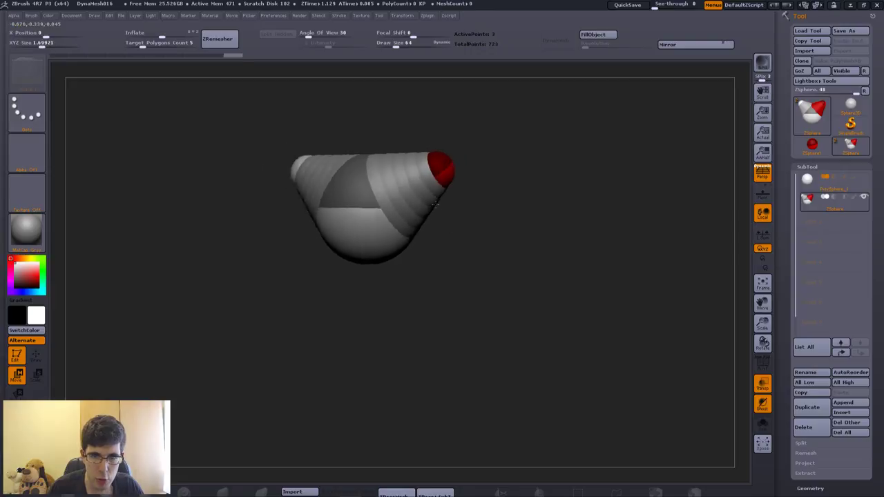
drag(446, 167, 450, 179)
Draw the lower arm ZSpheres toward the lower right, then resize and reposition the end spheres
key(q)
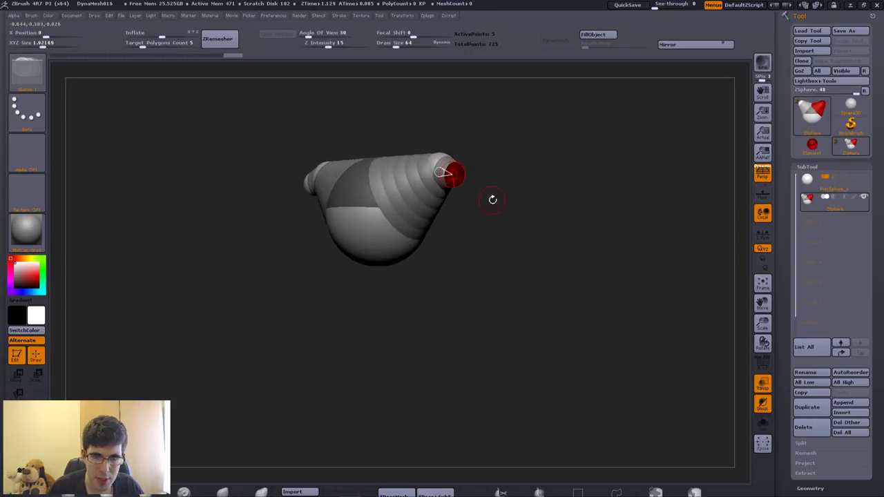
mouse_move(493, 199)
mouse_down()
mouse_move(449, 172)
mouse_move(484, 268)
mouse_move(412, 411)
mouse_up()
key(w)
key(e)
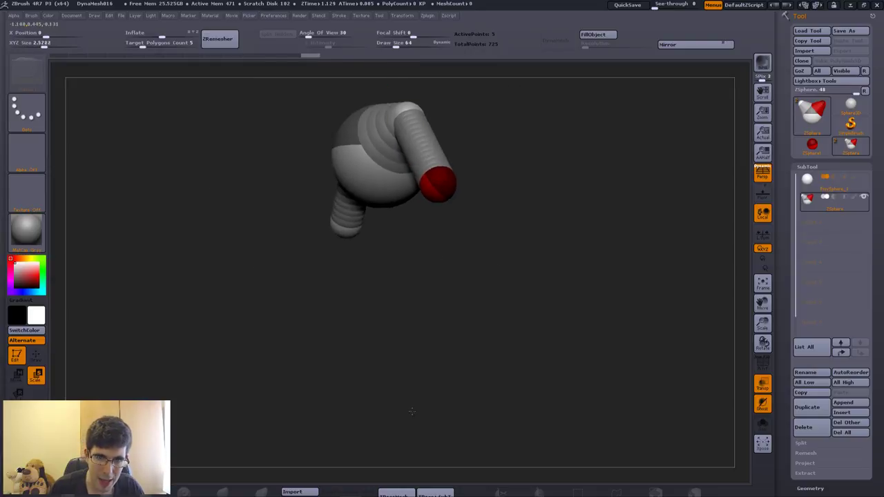
drag(408, 121, 438, 190)
key(w)
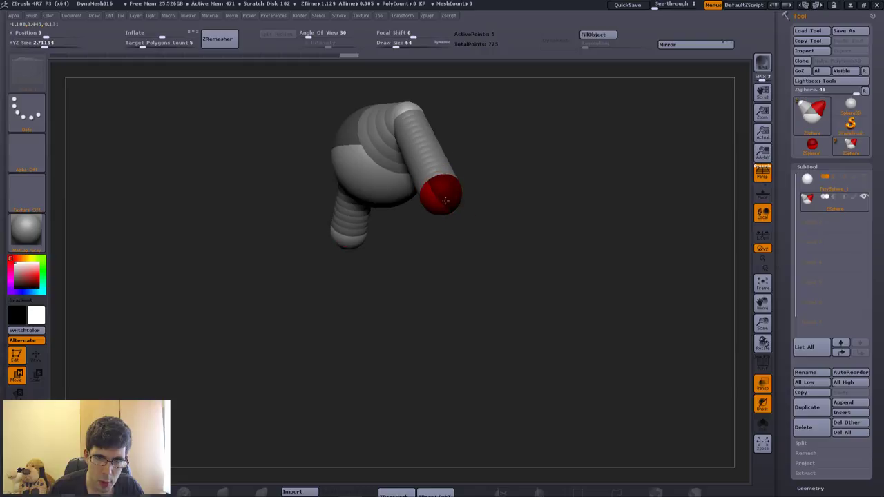
mouse_move(440, 221)
mouse_down()
mouse_move(447, 202)
mouse_move(429, 181)
mouse_move(438, 197)
mouse_move(479, 210)
mouse_move(458, 259)
mouse_move(466, 248)
mouse_move(452, 250)
mouse_move(442, 228)
mouse_up()
key(q)
key(w)
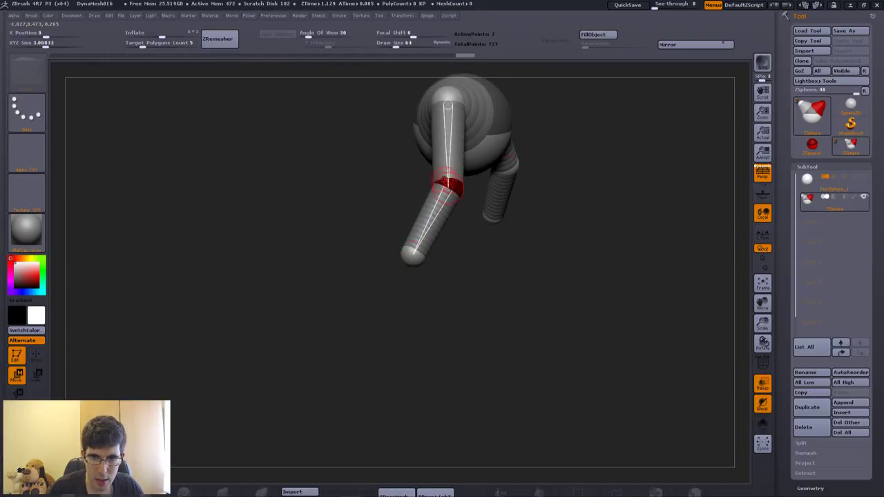
mouse_move(470, 186)
mouse_down()
mouse_move(487, 178)
mouse_move(352, 255)
mouse_move(401, 273)
mouse_move(367, 294)
mouse_move(475, 183)
mouse_up()
key(q)
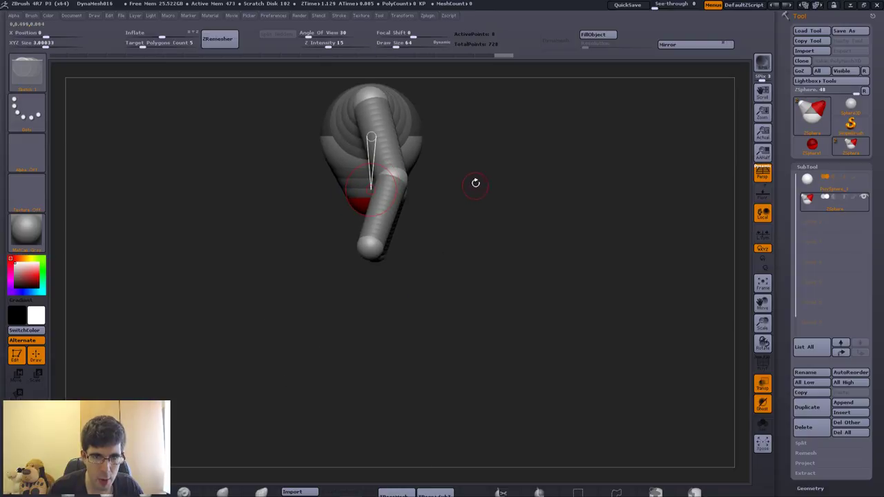
Move the new ZSphere onto the torso chain and undo an oversized enlargement
key(w)
drag(351, 201, 348, 220)
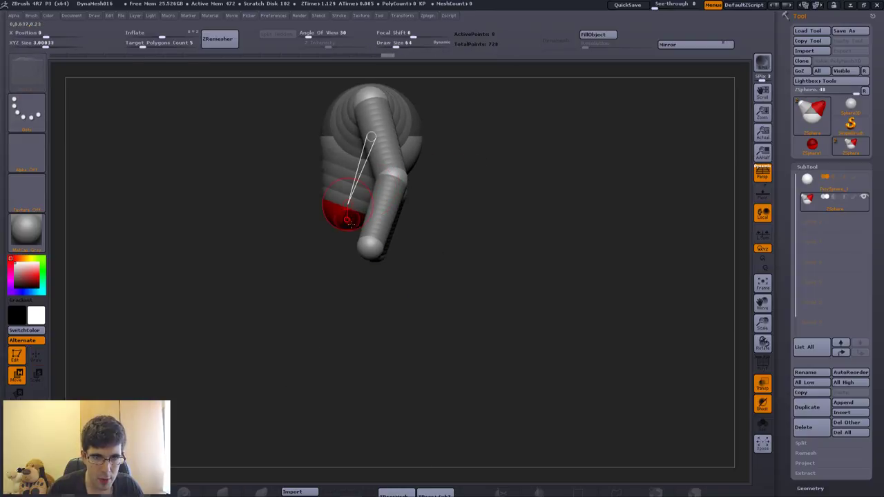
mouse_move(442, 235)
mouse_down()
mouse_move(466, 210)
mouse_move(428, 228)
mouse_up()
key(e)
mouse_move(375, 168)
mouse_down()
mouse_move(383, 262)
mouse_move(405, 241)
mouse_move(474, 242)
mouse_up()
key(q)
key(ctrl+z)
Scale the torso ZSphere larger and move it up into the torso
key(w)
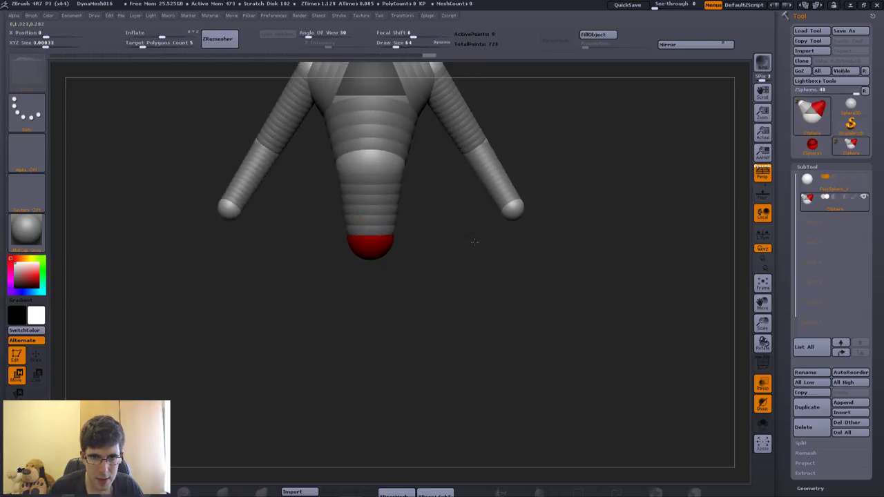
key(e)
mouse_move(373, 242)
mouse_down()
mouse_move(396, 204)
mouse_move(382, 187)
mouse_move(378, 90)
mouse_up()
key(w)
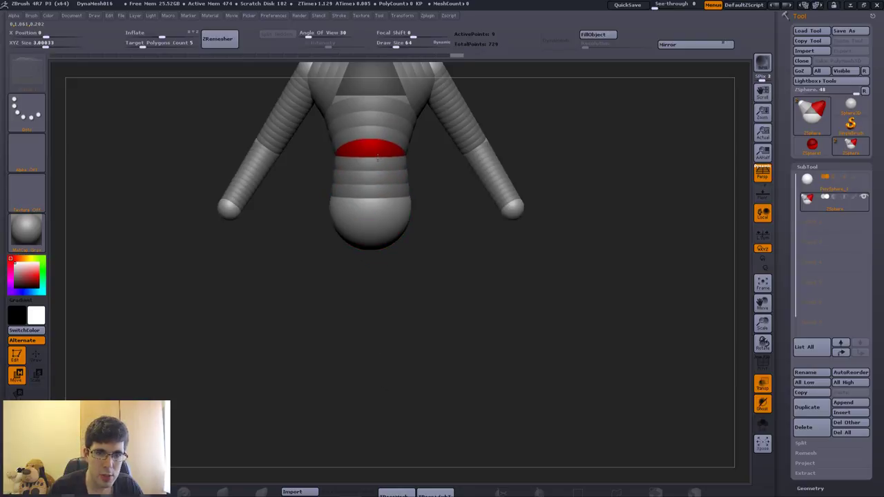
mouse_move(440, 182)
mouse_down()
mouse_move(369, 117)
mouse_move(373, 180)
mouse_move(412, 118)
mouse_move(424, 177)
mouse_move(384, 185)
mouse_move(370, 202)
mouse_up()
key(q)
key(w)
key(q)
key(w)
key(q)
Undo the accidental twists of the figure and orbit to inspect the arms
key(w)
key(ctrl+z)
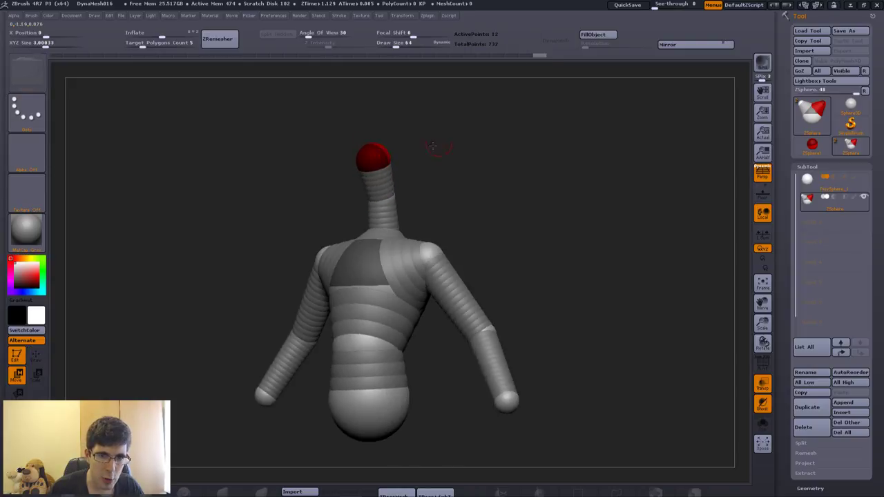
key(q)
key(w)
drag(409, 166, 360, 181)
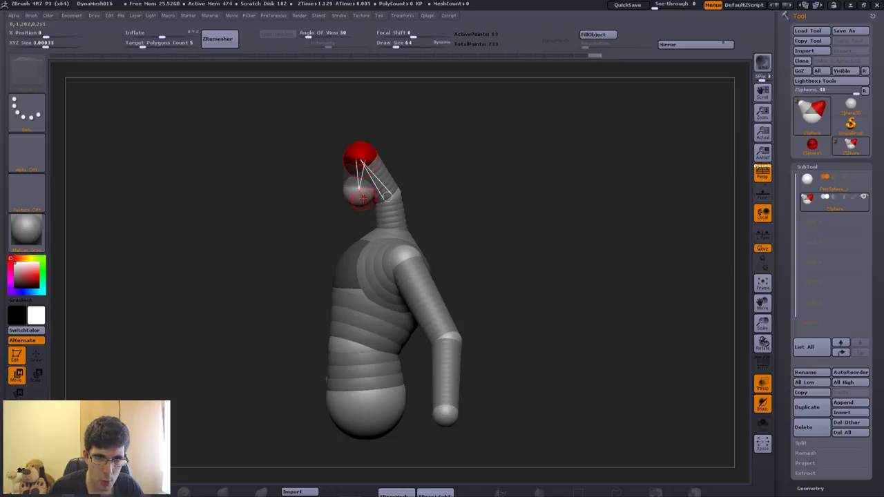
key(ctrl+z)
drag(463, 182, 375, 270)
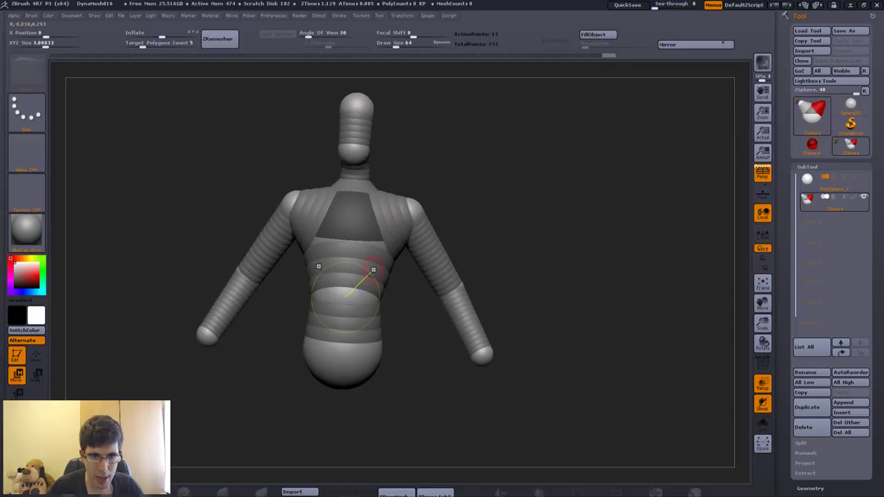
drag(454, 256, 472, 230)
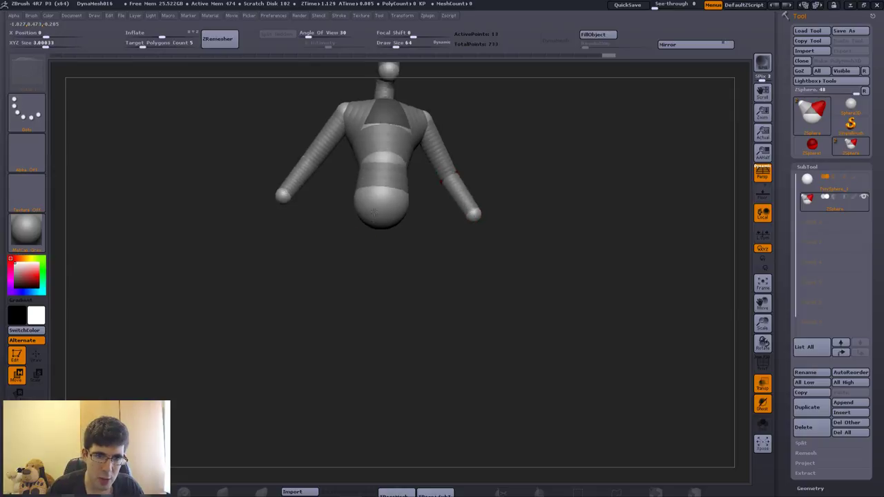
Replace a misplaced pelvis sphere with a new pelvis ZSphere and mirrored legs
key(q)
drag(403, 206, 420, 266)
key(w)
alt+click(417, 247)
key(q)
drag(404, 213, 430, 308)
key(w)
Nudge the legs into place and frame the whole figure to check it
drag(456, 265, 427, 230)
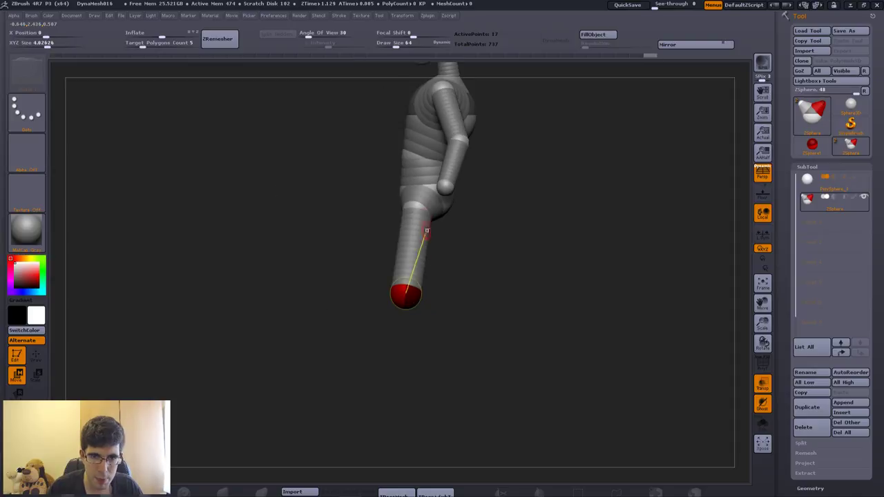
drag(415, 286, 429, 294)
mouse_move(470, 228)
mouse_down()
mouse_move(449, 207)
mouse_move(458, 256)
mouse_move(489, 232)
mouse_move(415, 193)
mouse_up()
key(q)
key(w)
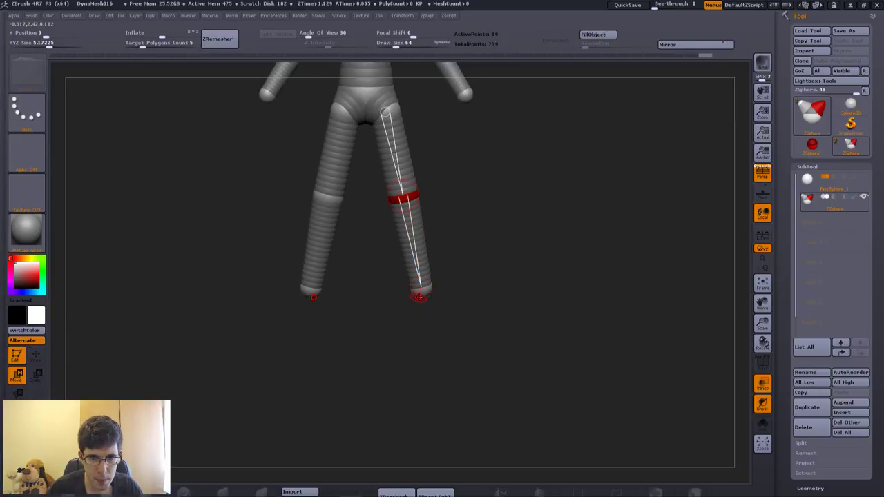
key(f)
mouse_move(471, 219)
mouse_down()
mouse_move(435, 227)
mouse_move(448, 228)
mouse_move(434, 240)
mouse_move(404, 214)
mouse_up()
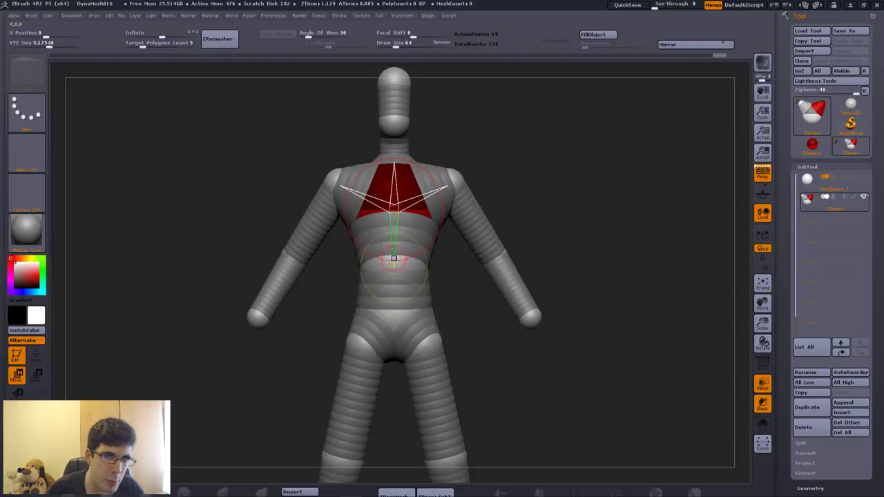
drag(423, 152, 400, 192)
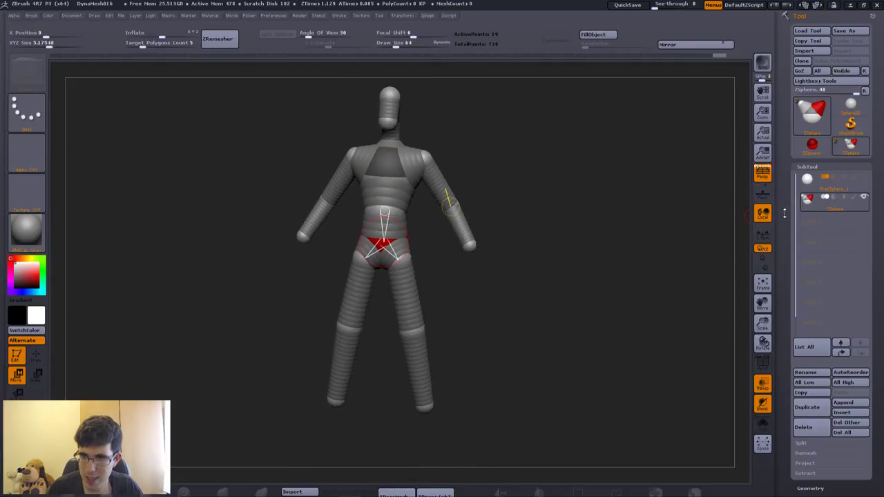
Preview the adaptive skin, return its density to 2, and switch the preview off
scroll(785, 213, down, 5)
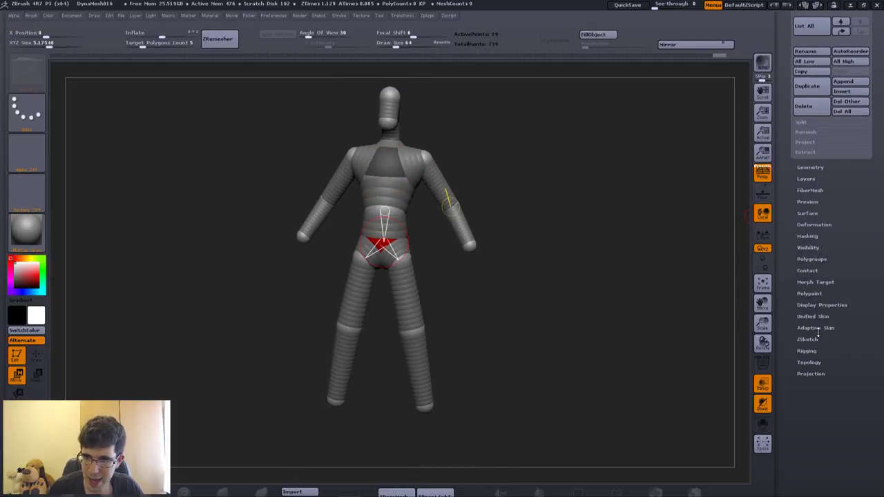
click(811, 330)
scroll(789, 149, up, 2)
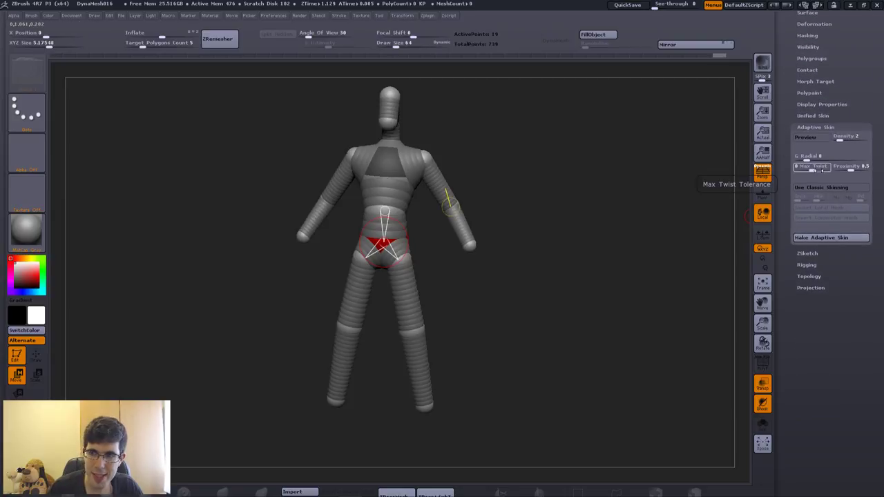
click(803, 139)
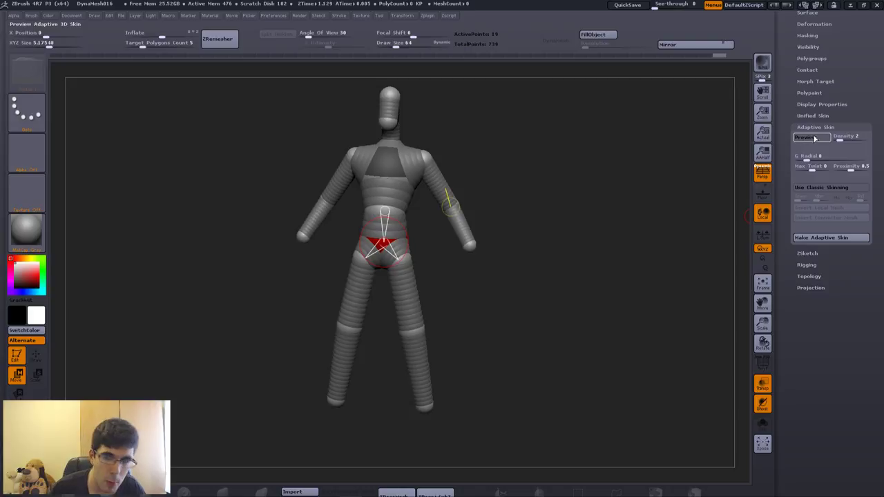
scroll(622, 234, up, 5)
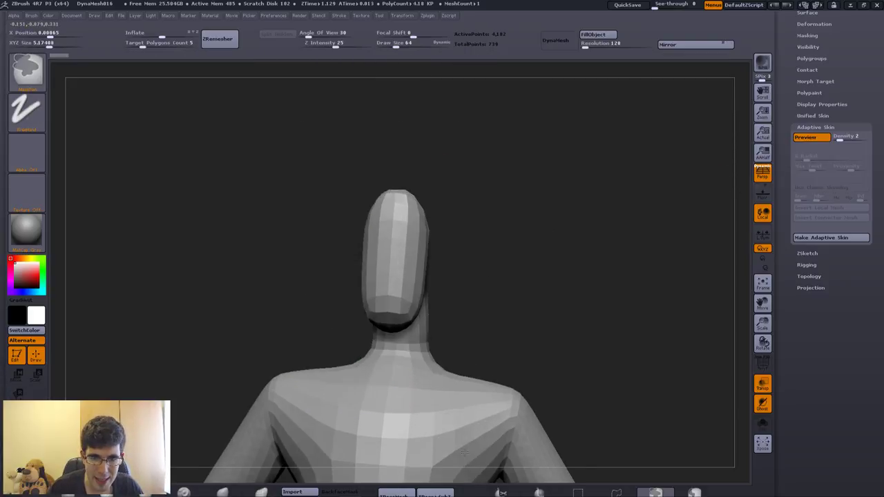
drag(608, 235, 639, 237)
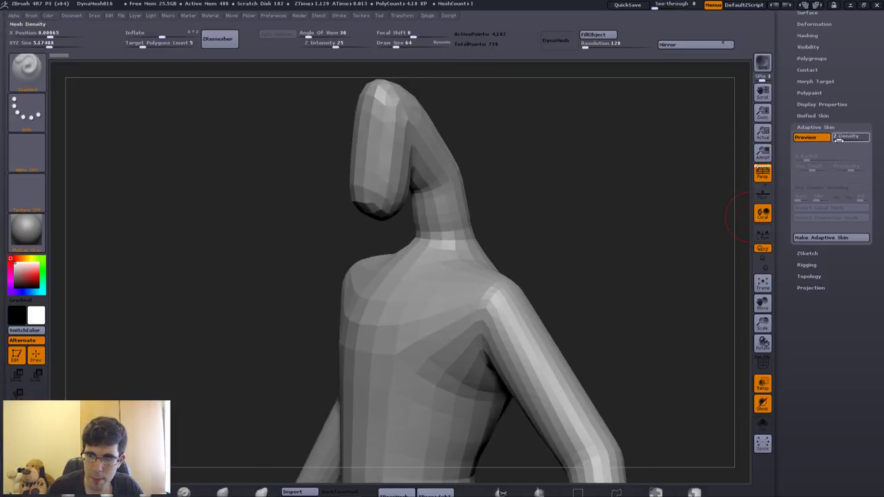
drag(838, 138, 844, 138)
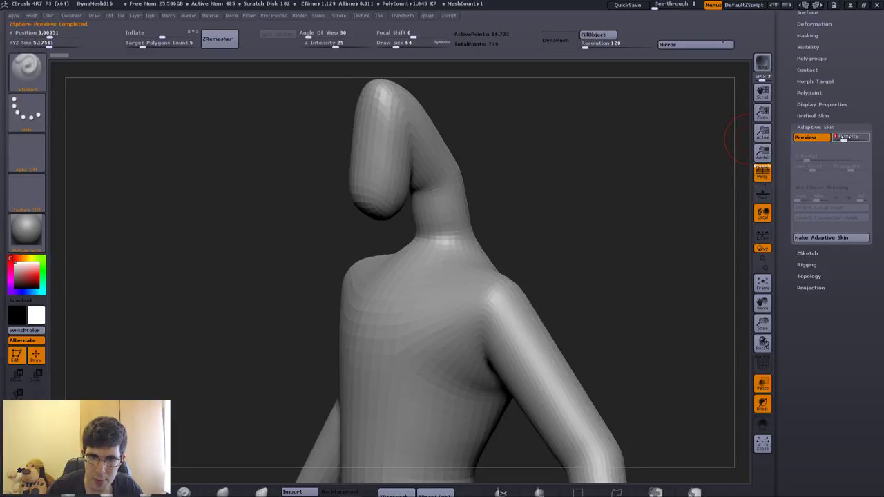
click(839, 137)
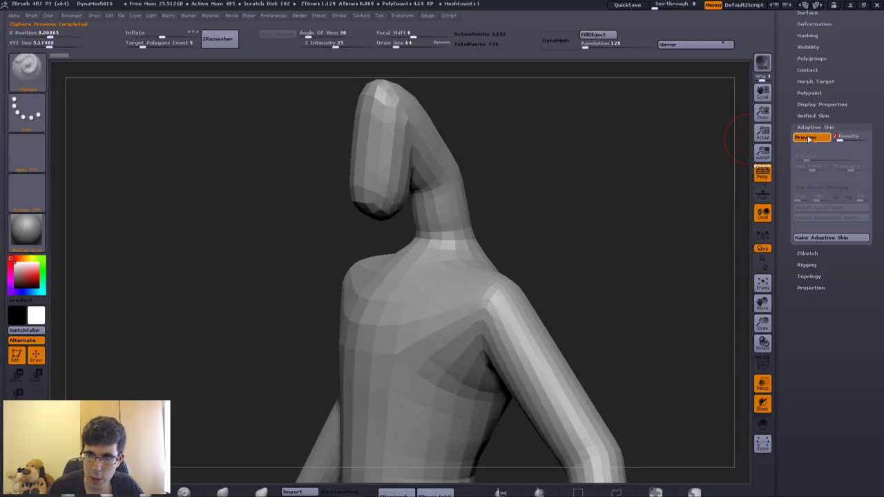
click(810, 138)
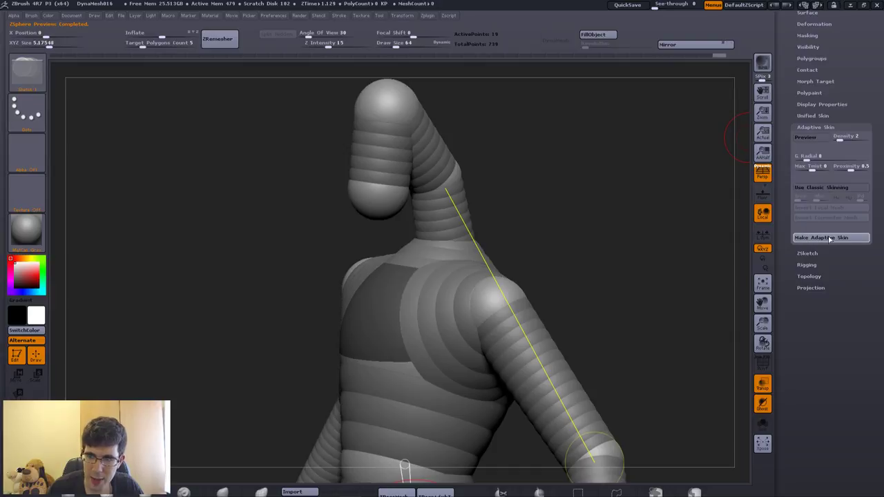
Generate the Skin_ZSphere mesh with Make Adaptive Skin and return to a front view
click(821, 238)
scroll(808, 112, up, 5)
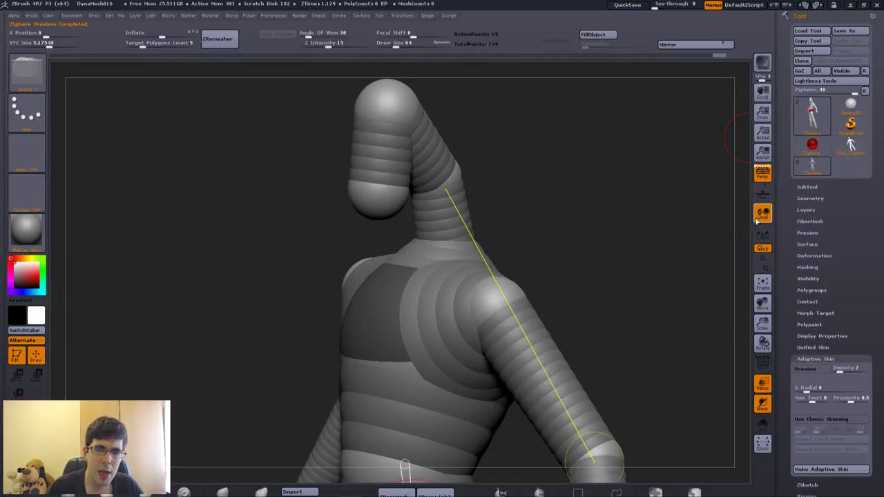
drag(505, 207, 337, 248)
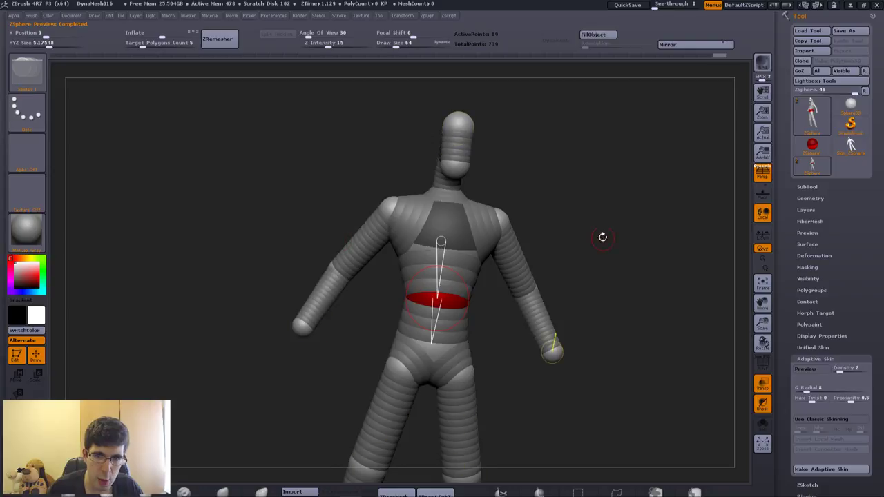
drag(602, 237, 588, 205)
click(816, 187)
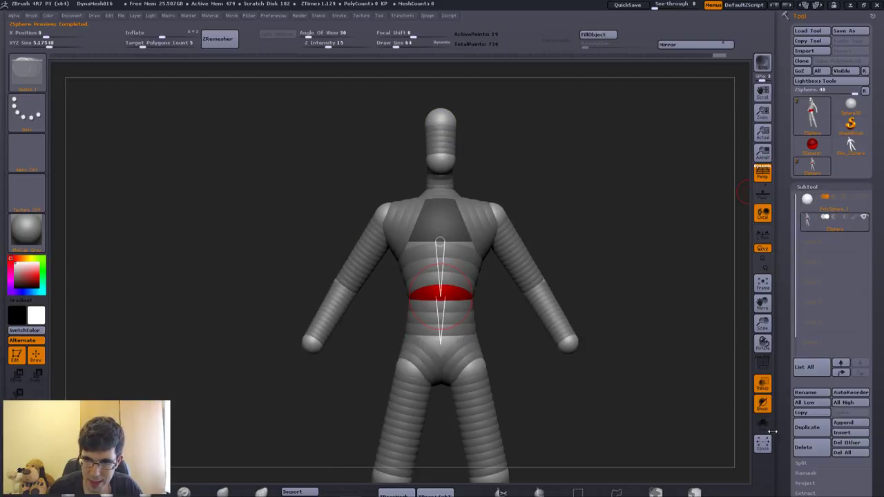
Append Skin_ZSphere from the Quick Pick popup as a third subtool
click(844, 428)
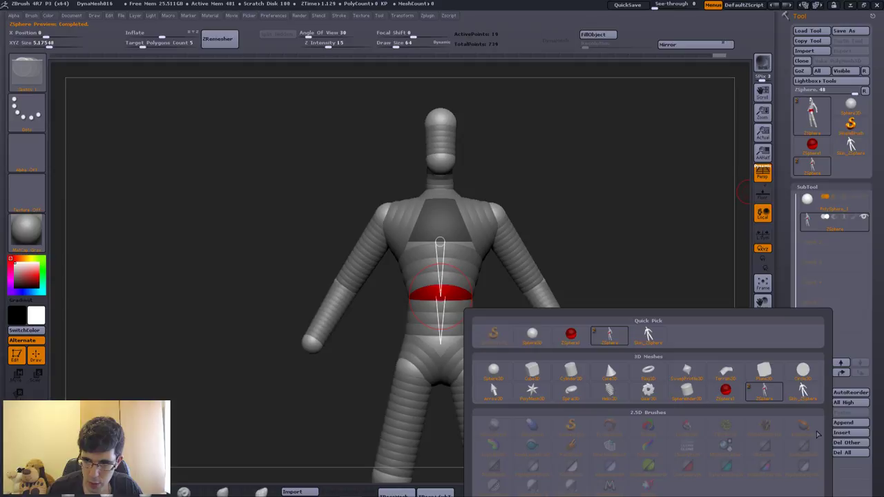
click(647, 337)
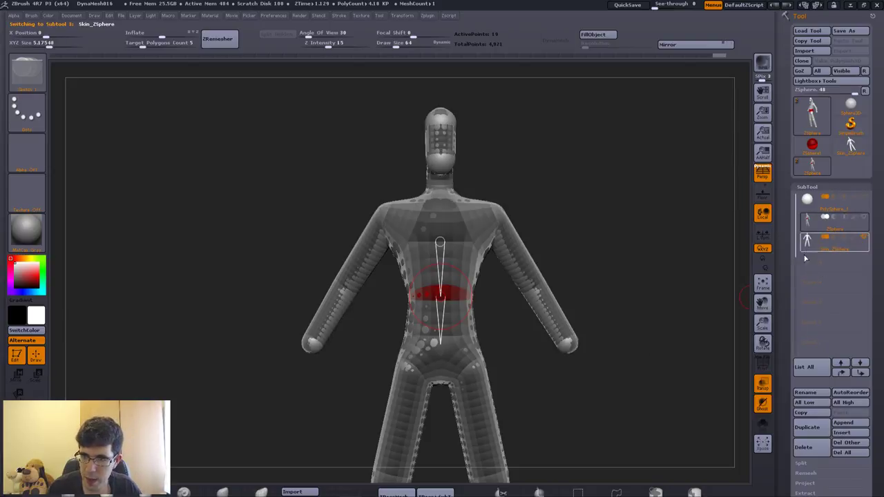
mouse_move(573, 258)
mouse_down()
mouse_move(574, 306)
mouse_move(480, 291)
mouse_move(536, 221)
mouse_up()
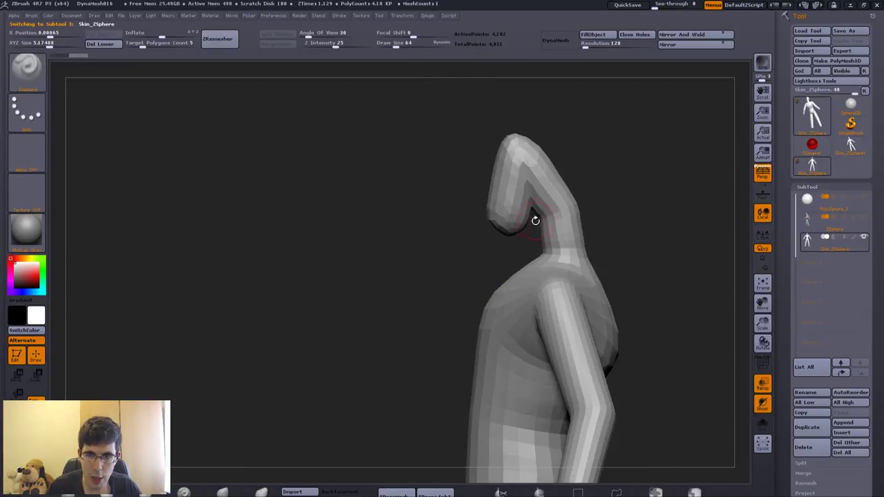
Pull the head into shape with the Move brush, then DynaMesh the skin mesh
key(b)
key(m)
key(t)
key(s)
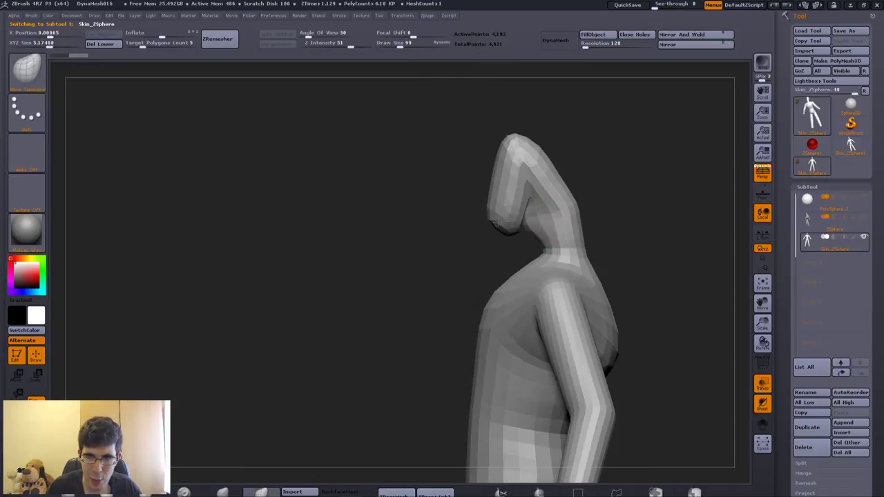
drag(523, 228, 528, 203)
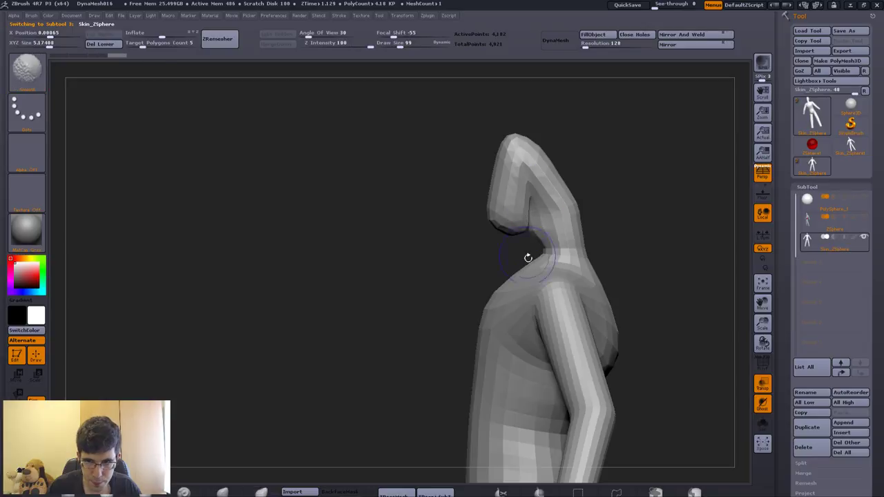
drag(527, 256, 614, 231)
drag(596, 188, 588, 156)
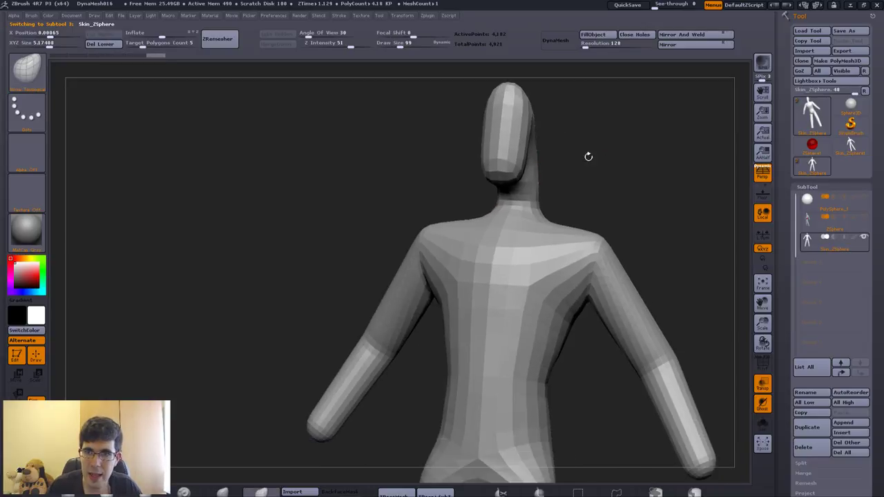
click(573, 47)
click(521, 53)
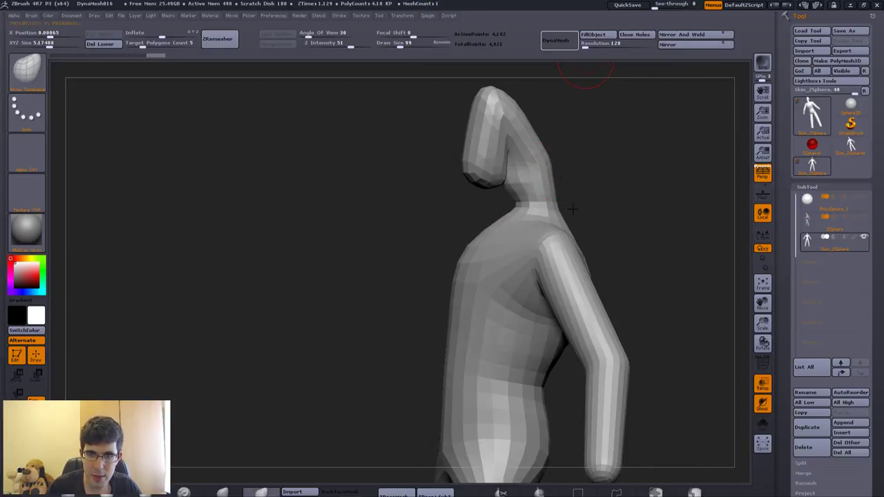
At brush size 194, bulk up the neck, round the head, and smooth the face
mouse_move(521, 176)
mouse_down()
mouse_move(586, 180)
mouse_move(563, 172)
mouse_move(515, 186)
mouse_move(483, 148)
mouse_up()
key(s)
click(515, 187)
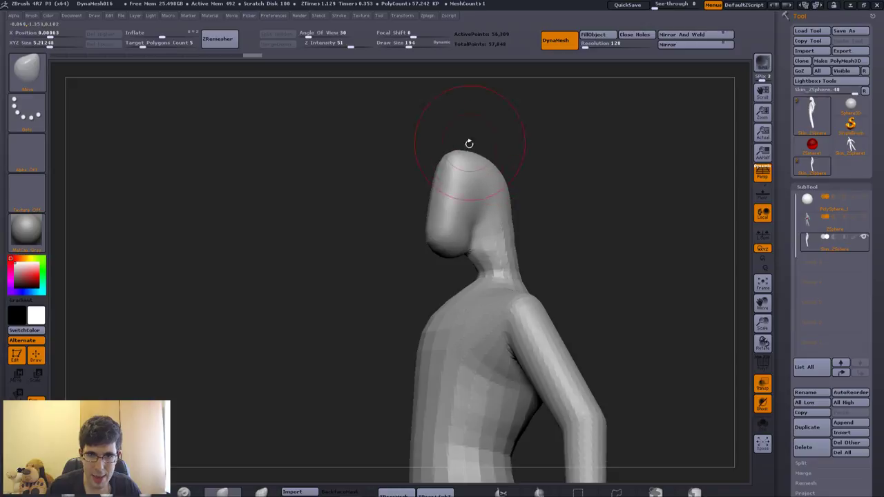
drag(500, 228, 527, 223)
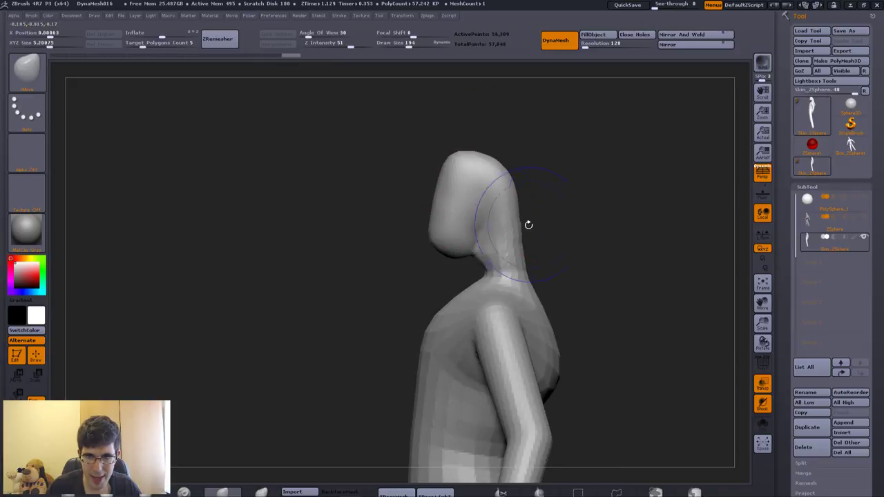
drag(486, 266, 451, 270)
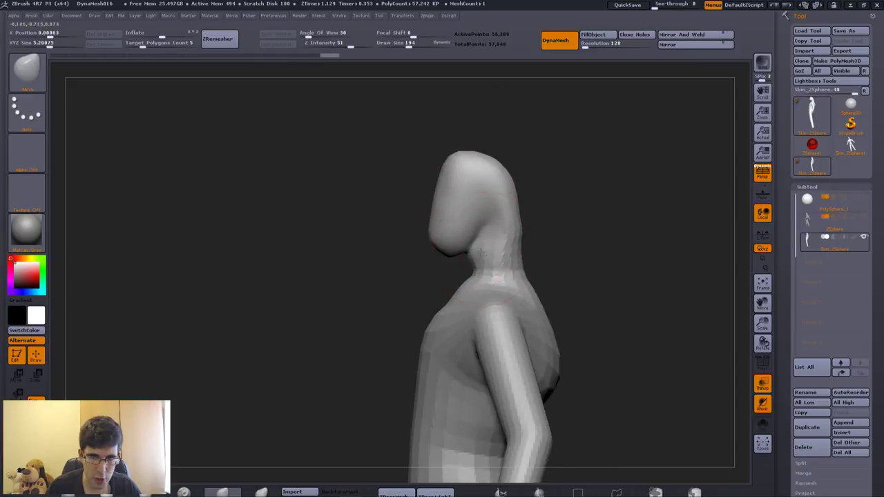
mouse_move(511, 173)
mouse_down()
mouse_move(484, 159)
mouse_move(459, 194)
mouse_up()
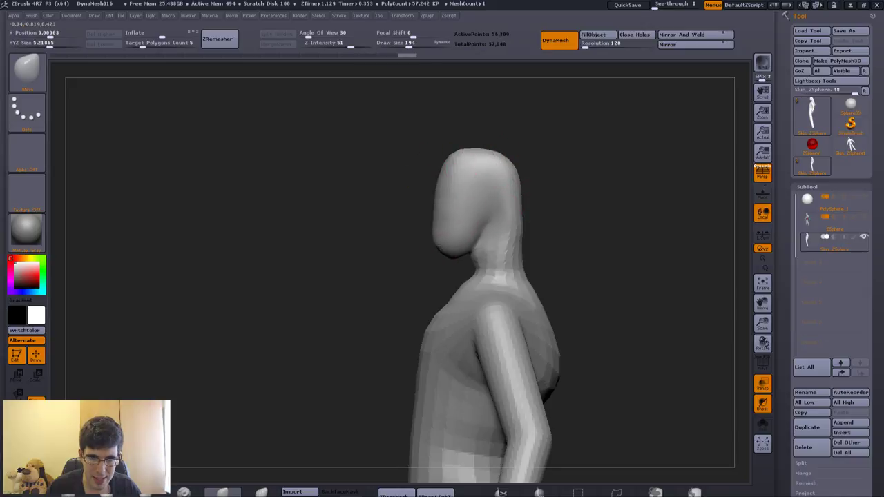
shift+drag(442, 228, 475, 192)
drag(587, 290, 520, 249)
key(s)
drag(608, 228, 632, 98)
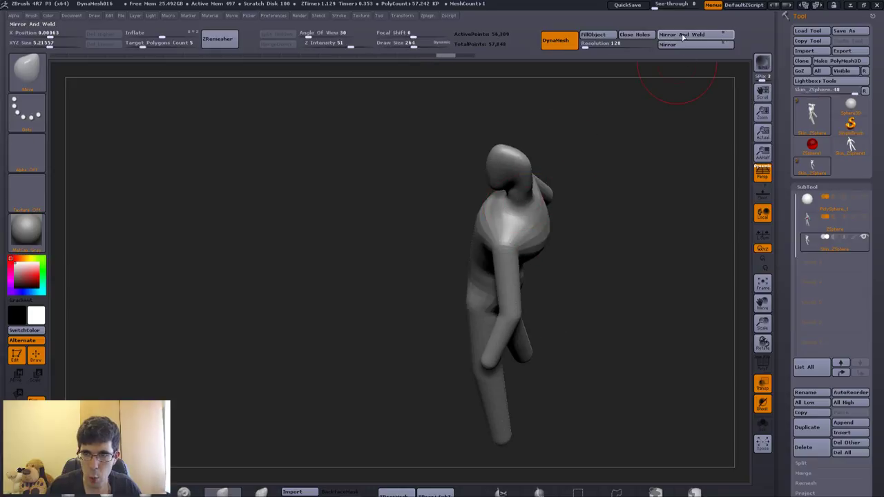
drag(474, 227, 539, 224)
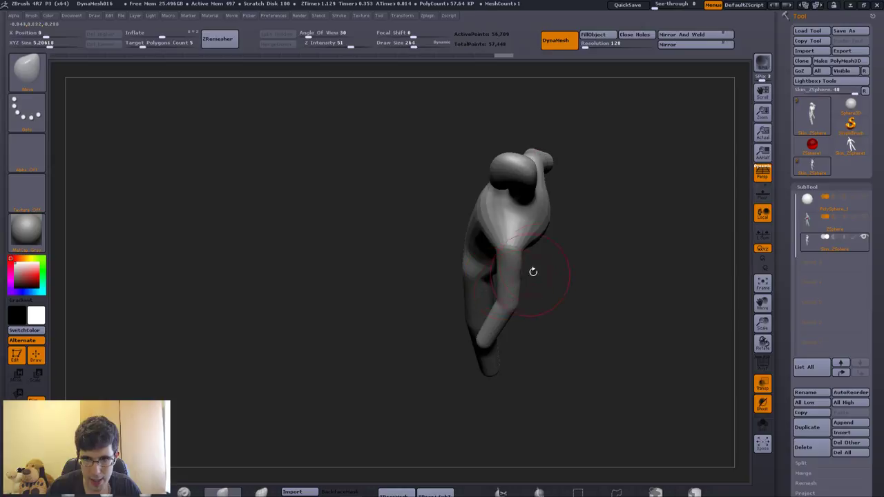
mouse_move(534, 271)
mouse_down()
mouse_move(548, 241)
mouse_move(543, 283)
mouse_move(583, 240)
mouse_move(543, 123)
mouse_up()
Mask the figure so the legs are protected and the head and upper body stay free
key(ctrl)
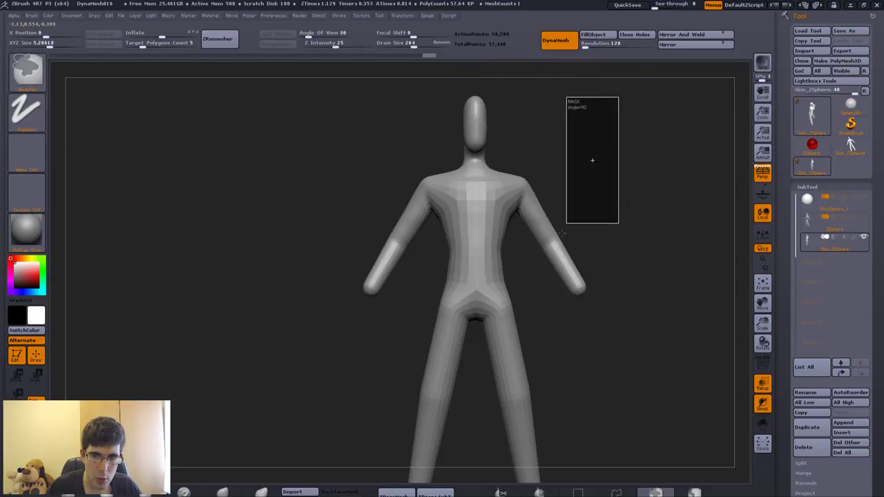
ctrl+drag(567, 94, 424, 250)
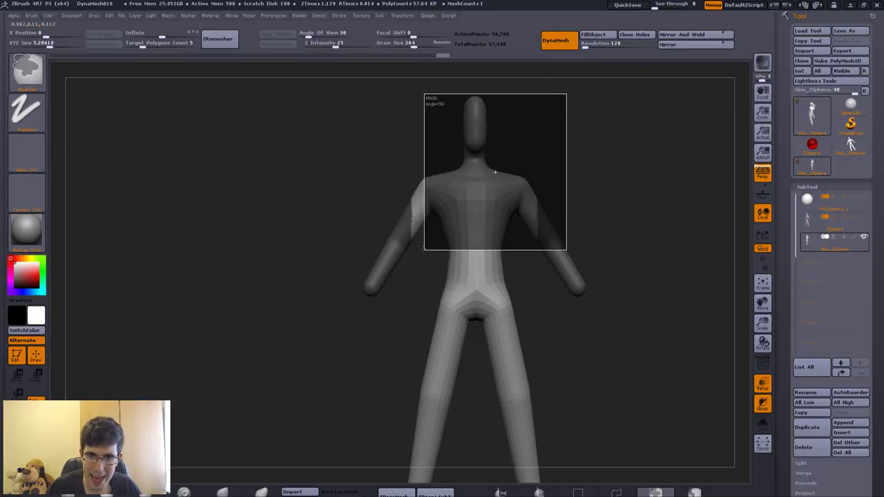
ctrl+drag(521, 142, 410, 229)
drag(567, 228, 509, 242)
ctrl+click(509, 242)
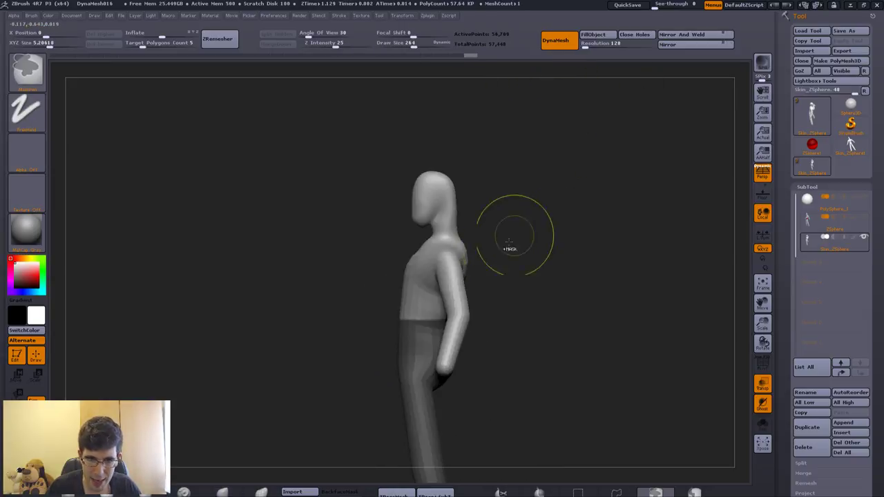
ctrl+click(519, 263)
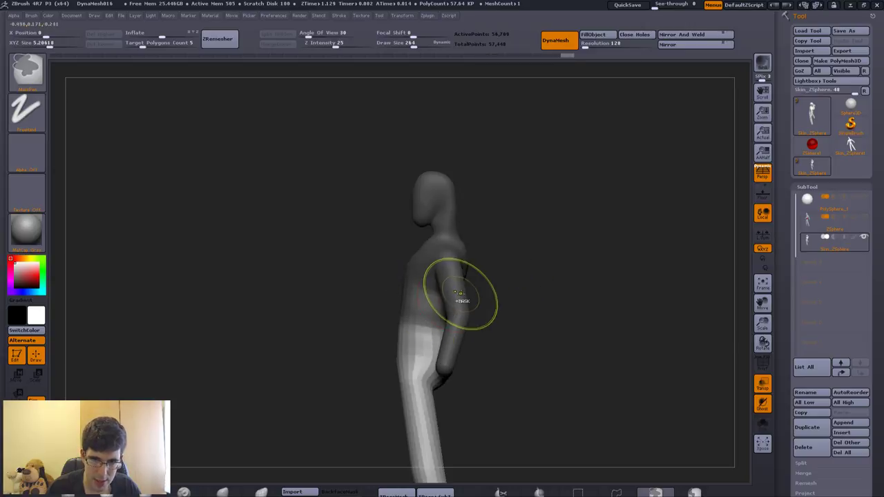
ctrl+click(501, 291)
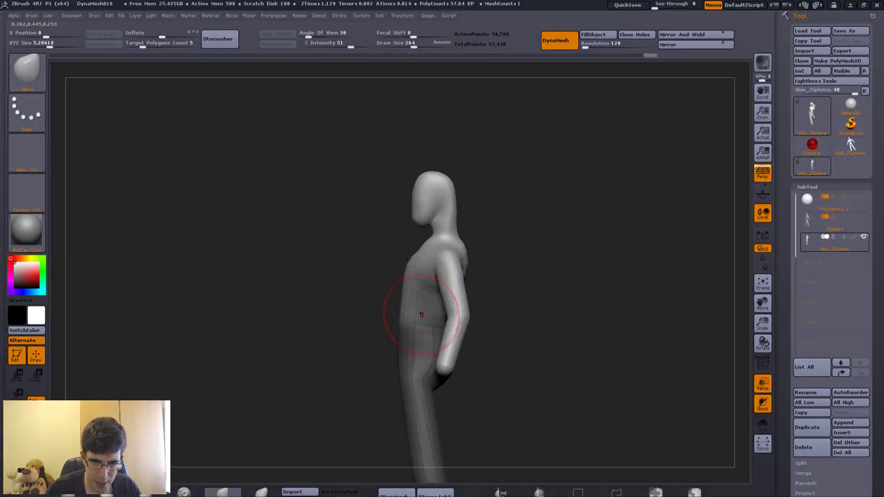
Nudge the head and upper body with Move, then soften the mask edge at the upper legs
key(w)
mouse_move(420, 276)
mouse_down()
mouse_move(420, 323)
mouse_move(424, 300)
mouse_up()
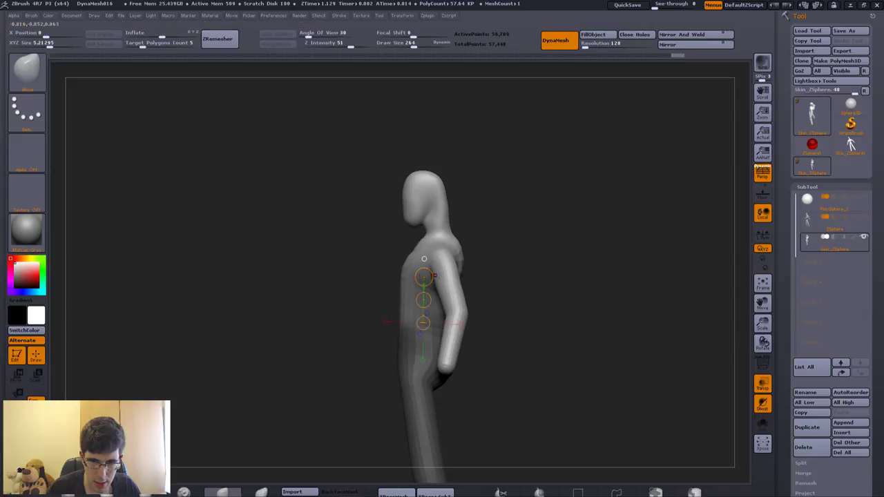
key(q)
drag(546, 263, 499, 256)
key(s)
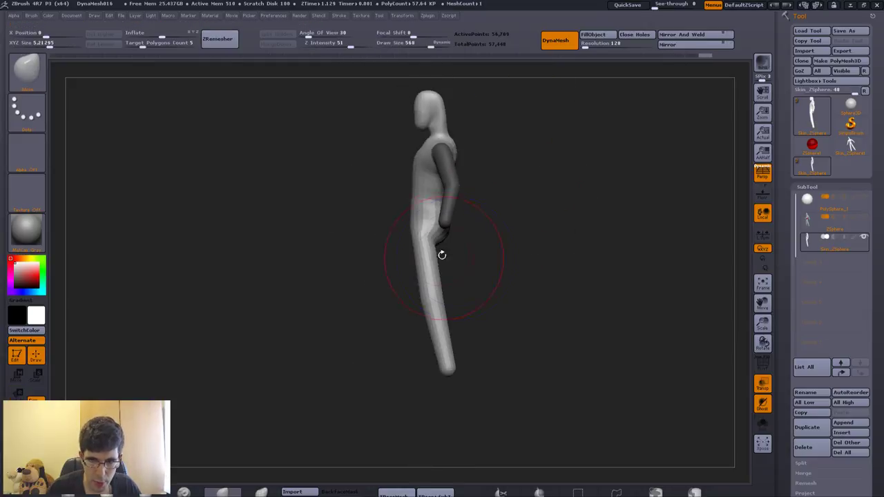
ctrl+click(442, 255)
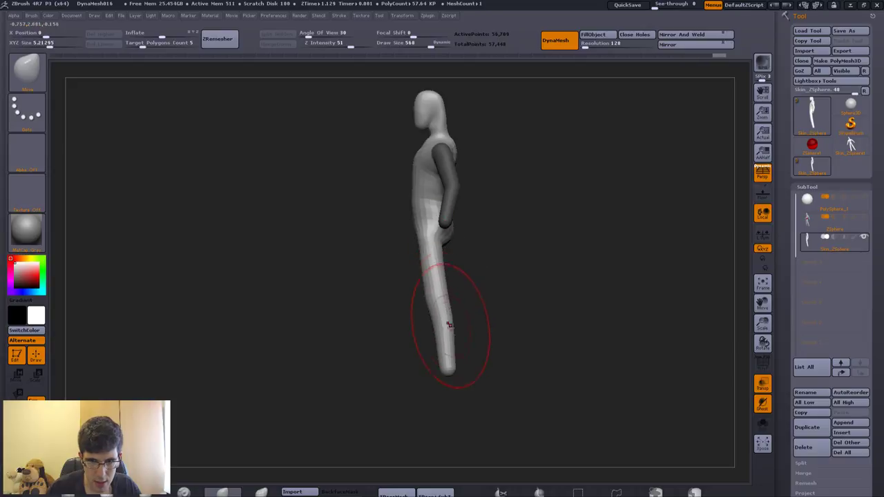
mouse_move(452, 356)
shift+mouse_down()
mouse_move(430, 252)
mouse_move(390, 233)
shift+mouse_up()
key(s)
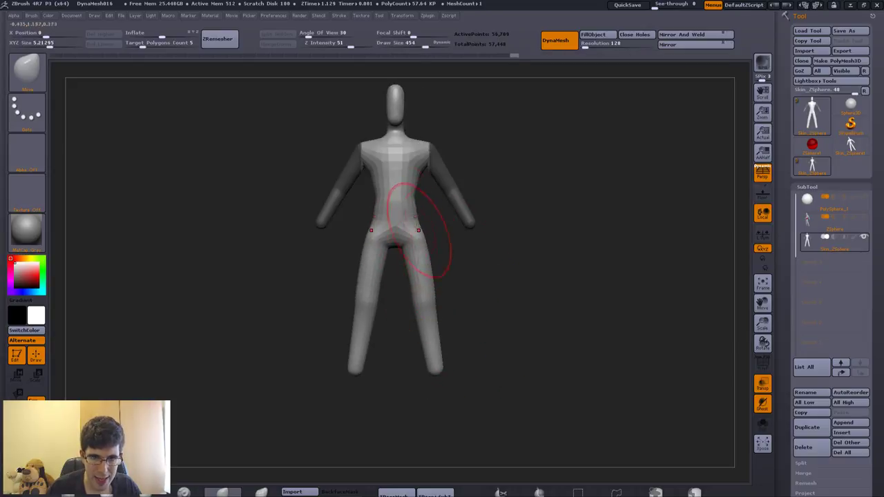
Shrink the brush to 231 and Shift-smooth the faceted torso, arms and legs into rounder forms
key(s)
drag(413, 178, 397, 177)
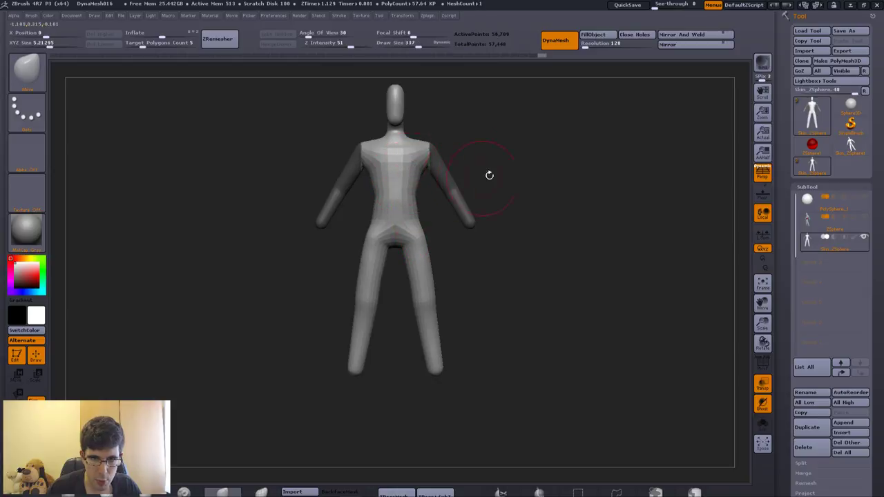
drag(487, 173, 453, 177)
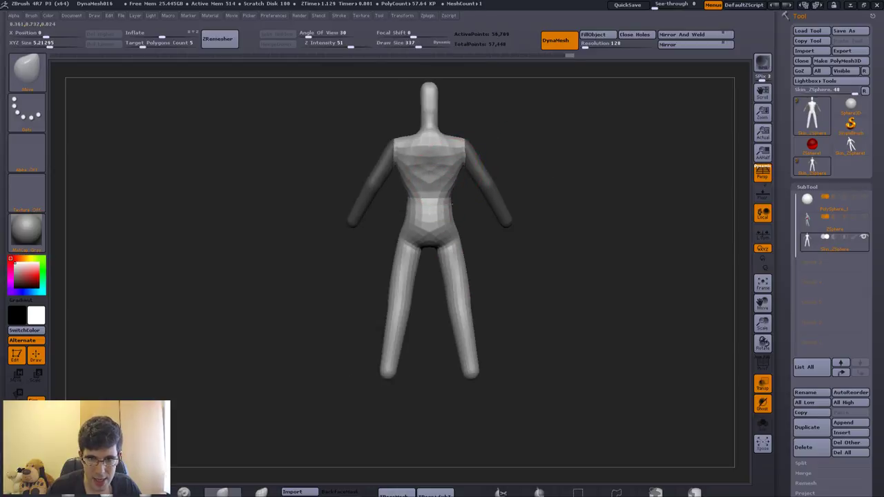
key(s)
drag(452, 229, 446, 229)
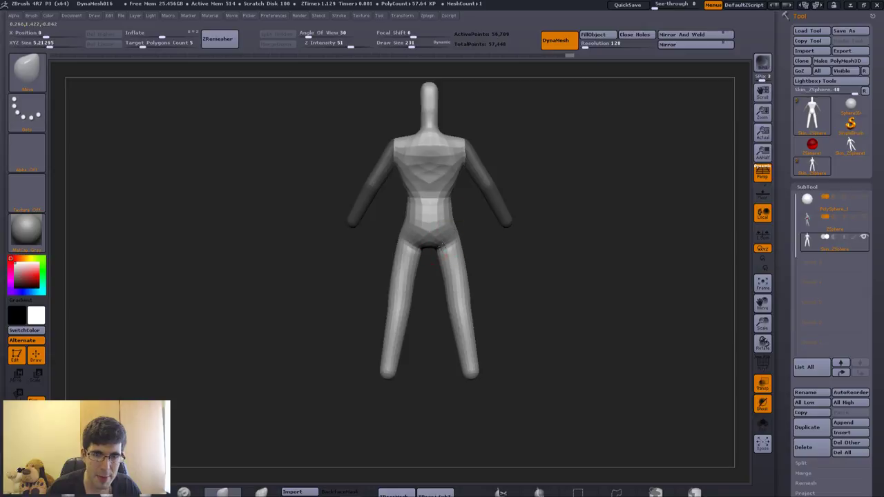
key(shift)
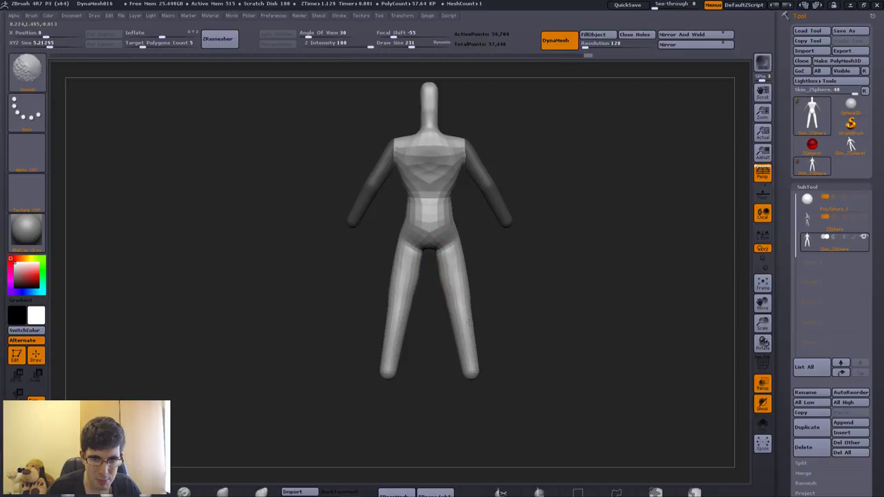
shift+drag(458, 173, 438, 265)
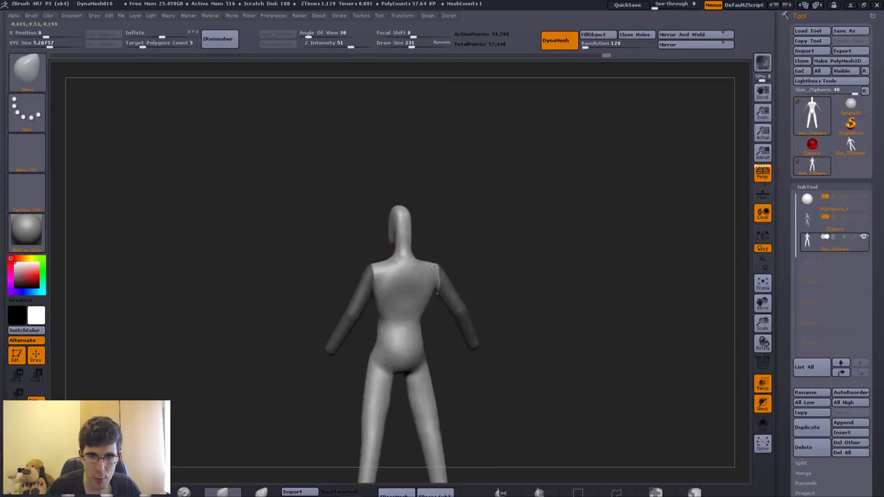
mouse_move(443, 379)
alt+mouse_down()
mouse_move(448, 237)
mouse_move(557, 170)
alt+mouse_up()
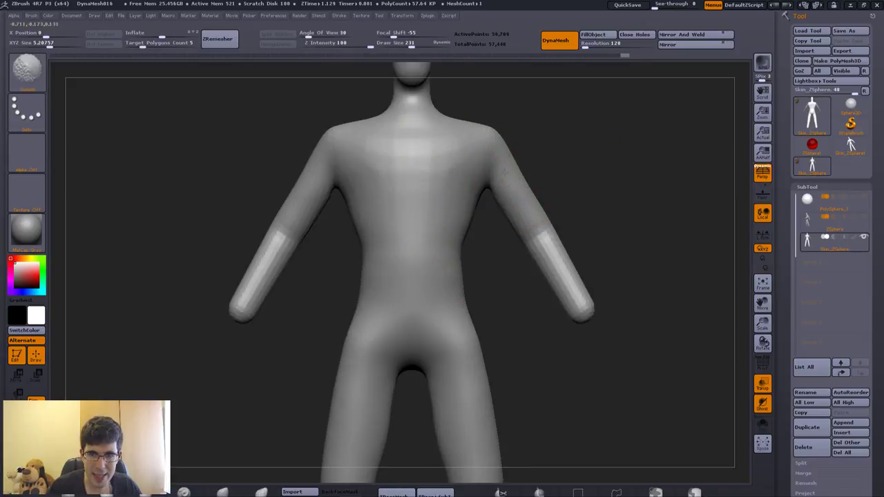
key(f)
mouse_move(533, 263)
mouse_down()
mouse_move(473, 291)
mouse_move(509, 217)
mouse_move(418, 234)
mouse_move(438, 253)
mouse_up()
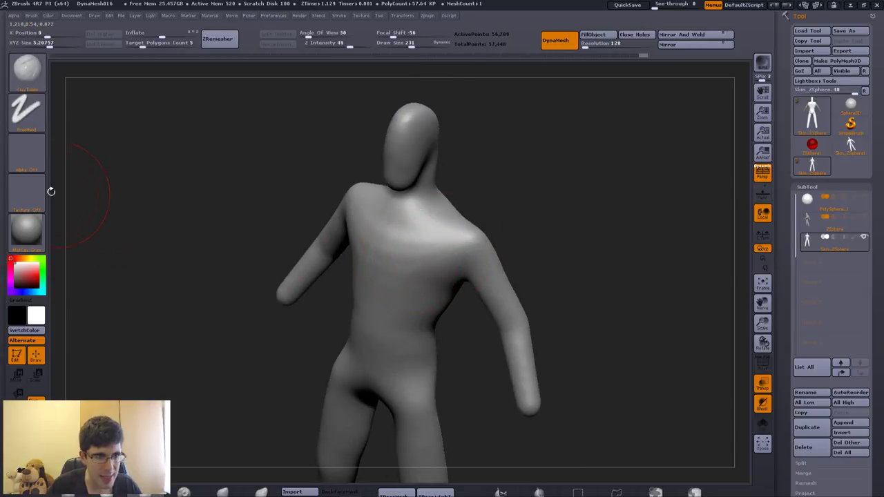
Use the square alpha to sculpt strokes across the upper chest, then set brush size 177
click(42, 160)
click(237, 158)
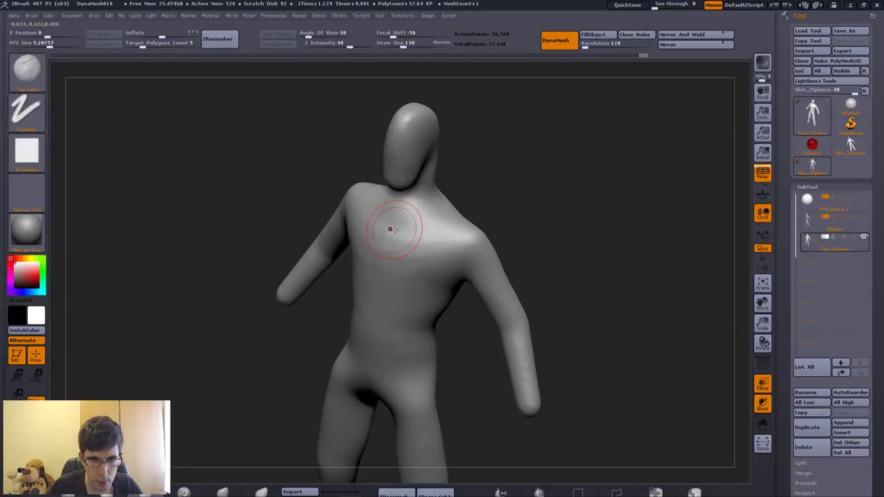
key(space)
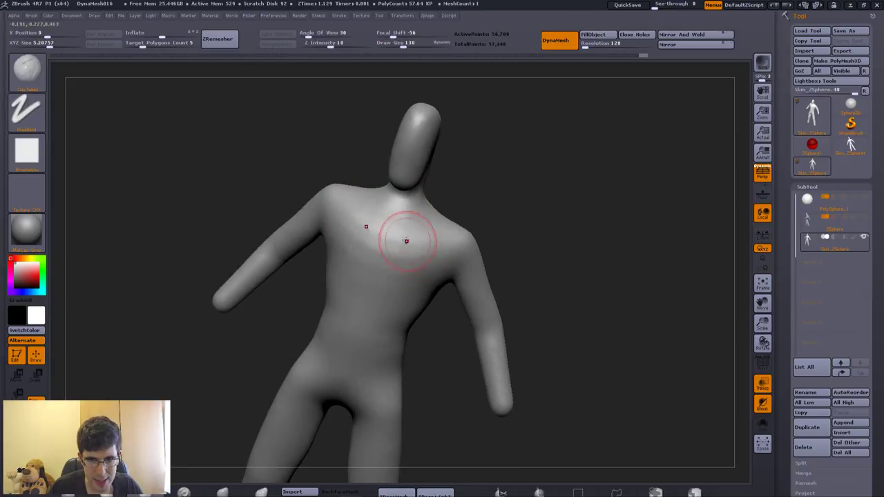
mouse_move(405, 237)
mouse_down()
mouse_move(394, 208)
mouse_move(388, 276)
mouse_move(444, 247)
mouse_move(404, 296)
mouse_move(405, 246)
mouse_move(430, 289)
mouse_up()
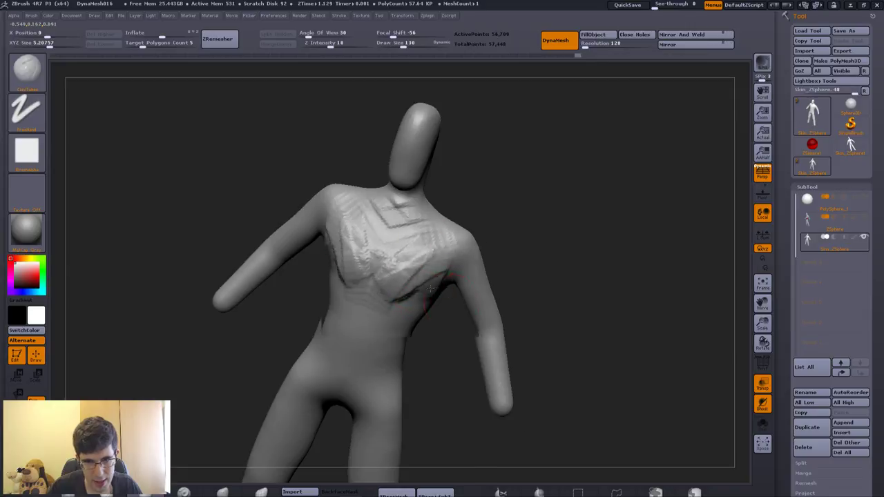
mouse_move(430, 289)
right_down()
mouse_move(420, 303)
mouse_move(414, 276)
mouse_move(438, 277)
right_up()
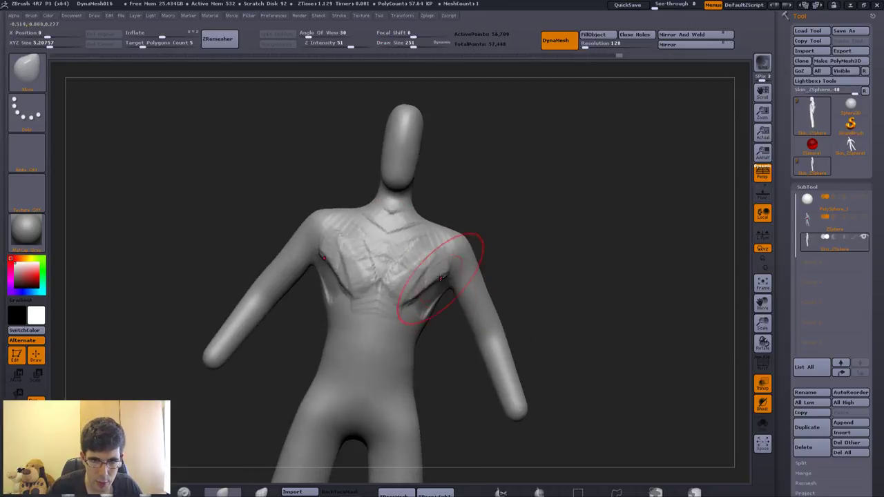
key(s)
drag(428, 293, 418, 290)
mouse_move(418, 290)
right_down()
mouse_move(417, 280)
mouse_move(398, 283)
mouse_move(435, 312)
mouse_move(370, 297)
mouse_move(385, 312)
right_up()
Shrink the brush to 99 and smooth the chest strokes into soft pectoral forms
key(b)
key(s)
key(t)
key(b)
key(c)
key(b)
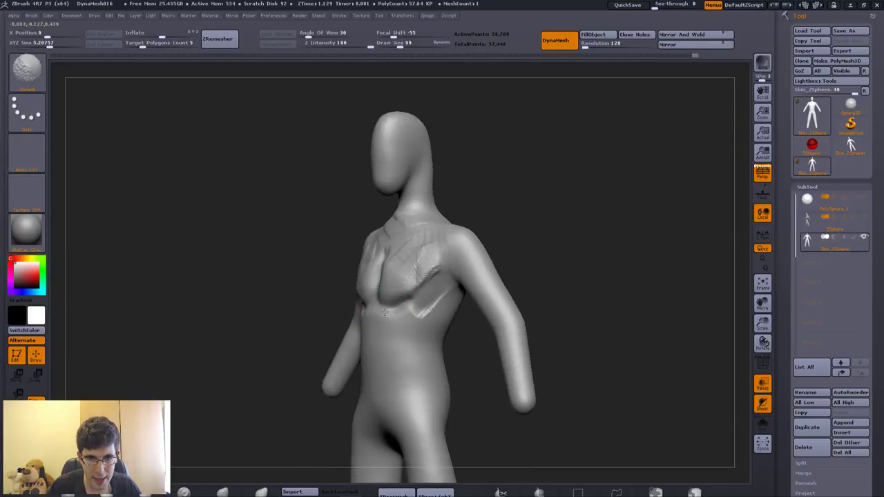
key(b)
key(s)
key(t)
right_drag(425, 243, 501, 231)
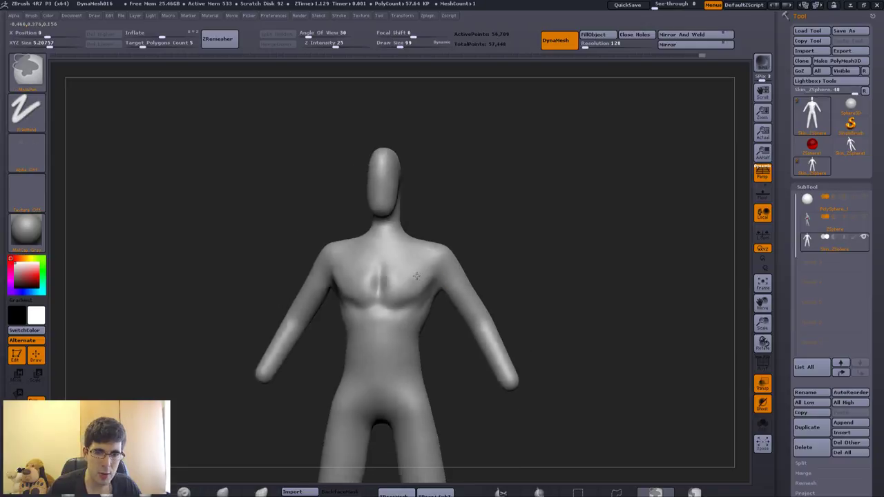